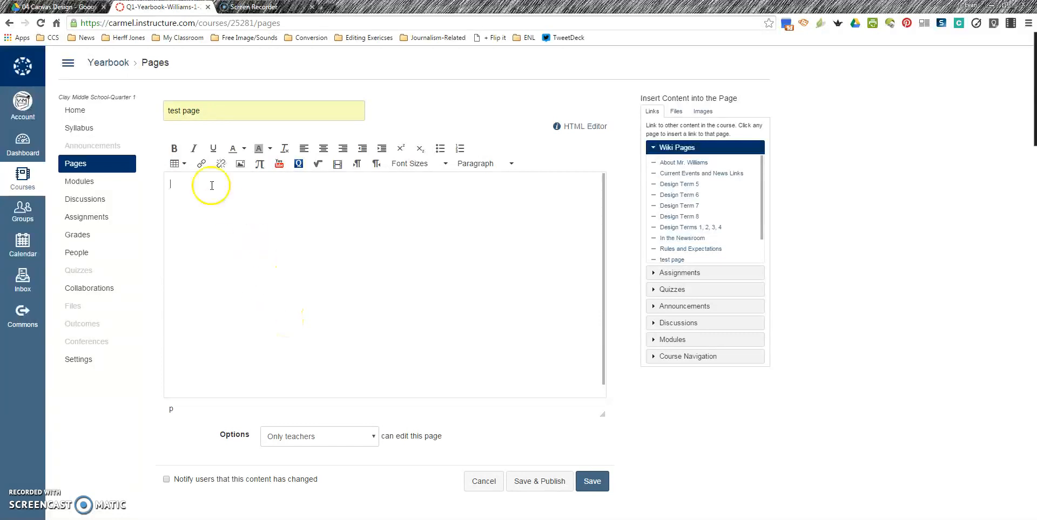
pyautogui.click(182, 164)
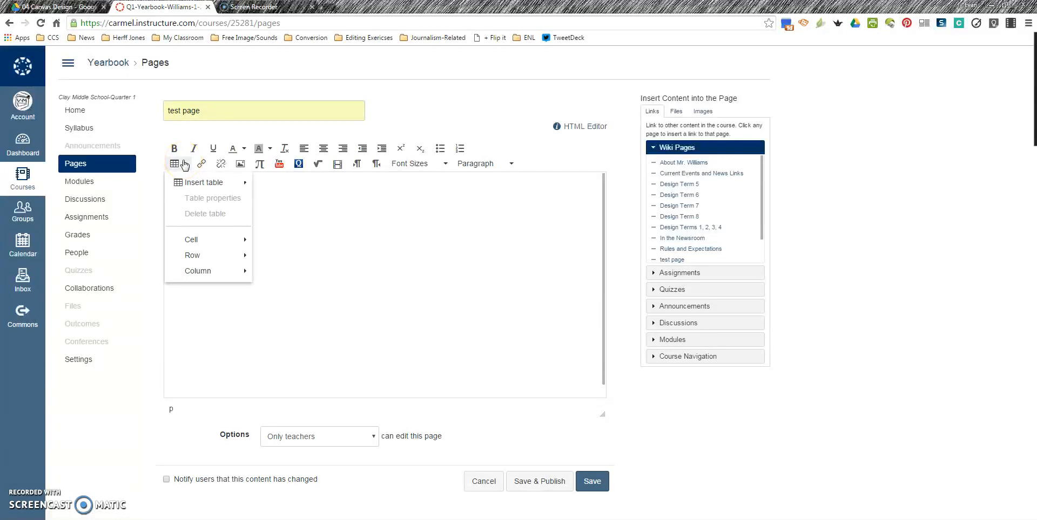
pyautogui.click(193, 182)
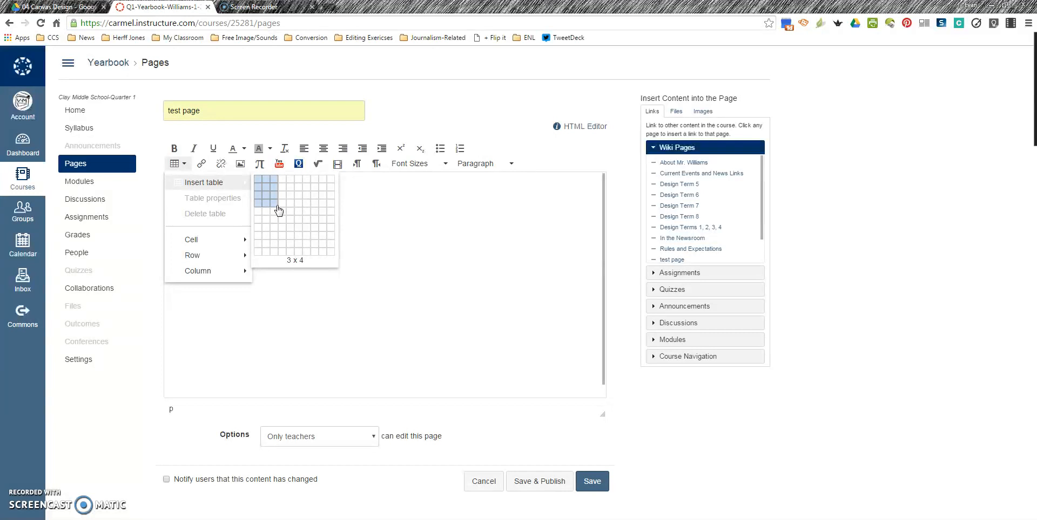
pyautogui.moveTo(198, 271)
pyautogui.click(400, 243)
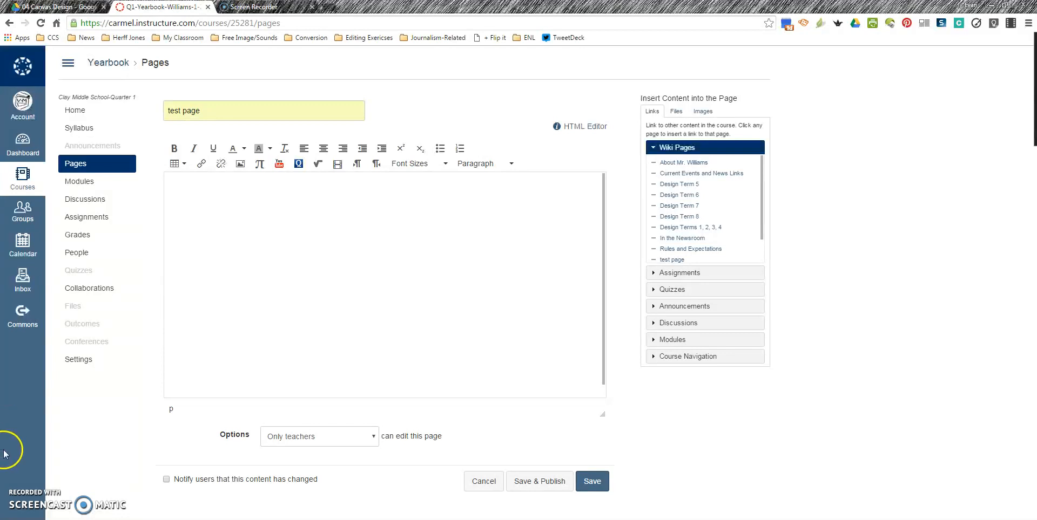
# Step: Insert a table with three columns and three rows into the test page's body
pyautogui.click(180, 169)
pyautogui.moveTo(211, 186)
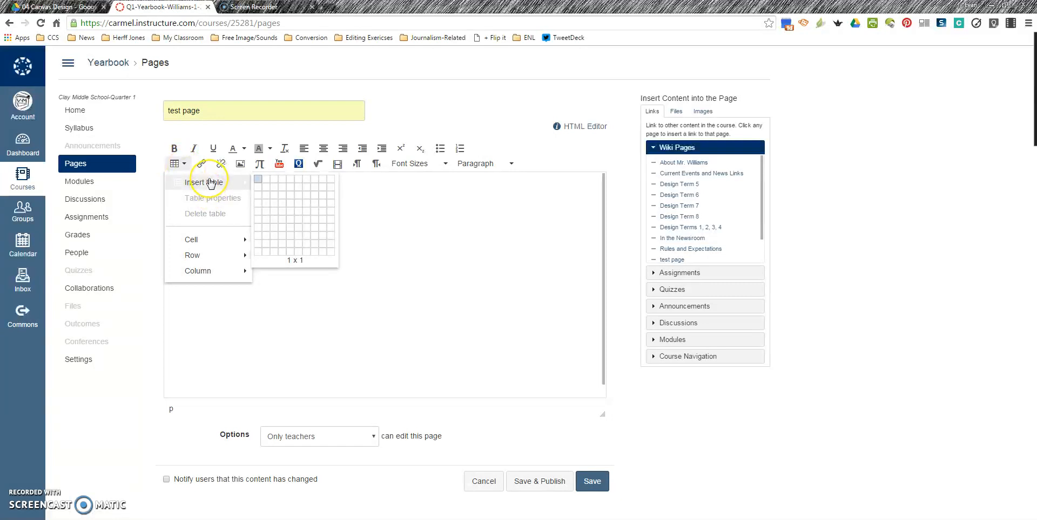
pyautogui.click(275, 201)
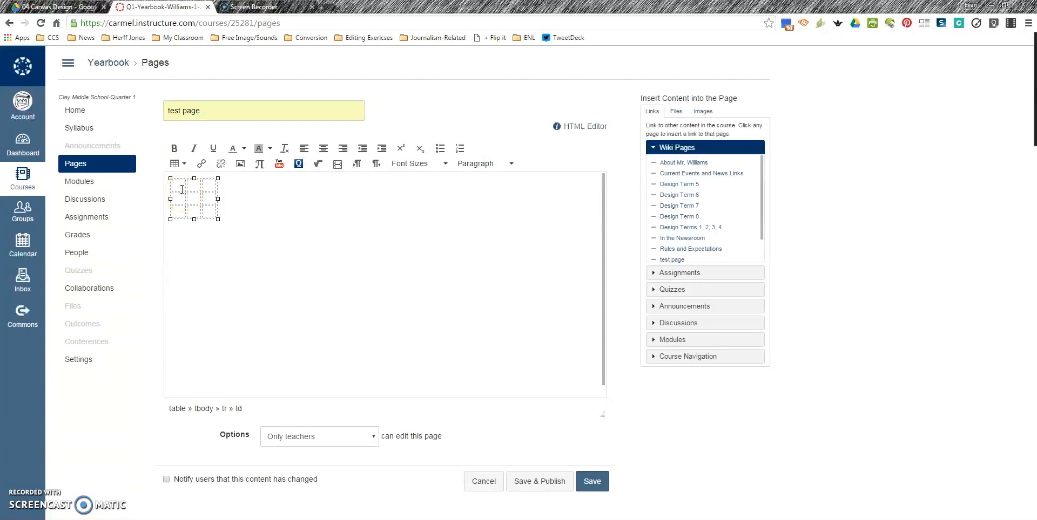
# Step: Merge the three cells of the table's first row into a single cell
pyautogui.moveTo(187, 186); pyautogui.dragTo(209, 187)
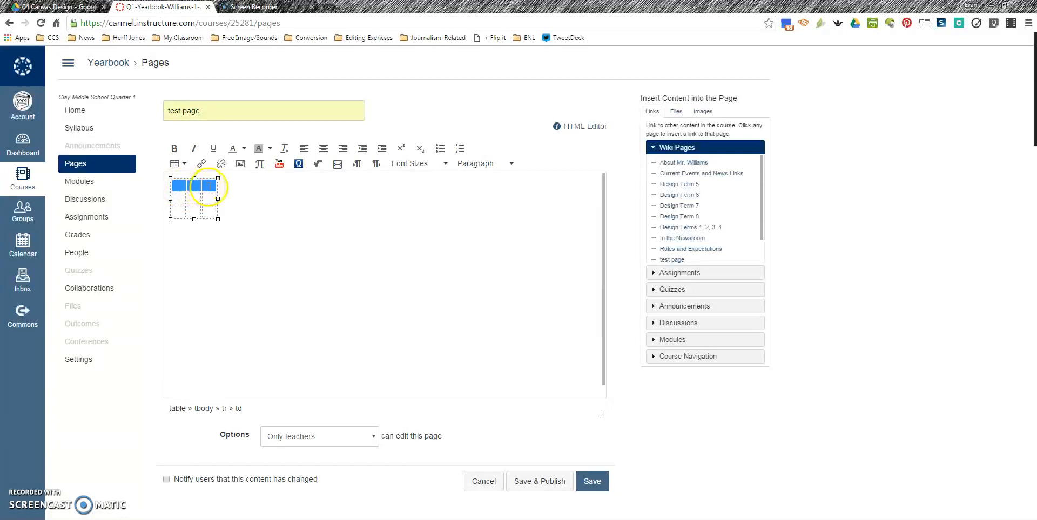
pyautogui.moveTo(186, 189); pyautogui.dragTo(208, 187)
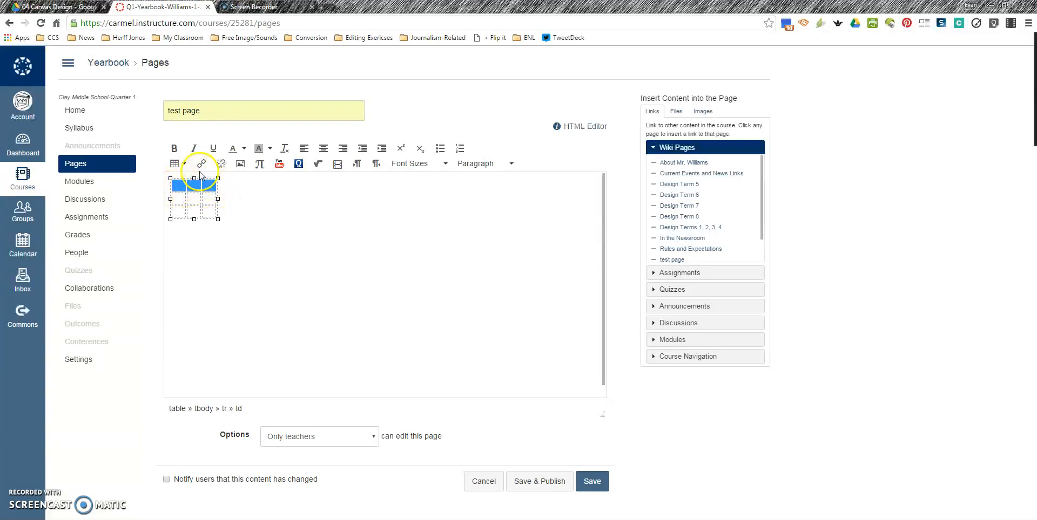
pyautogui.click(184, 165)
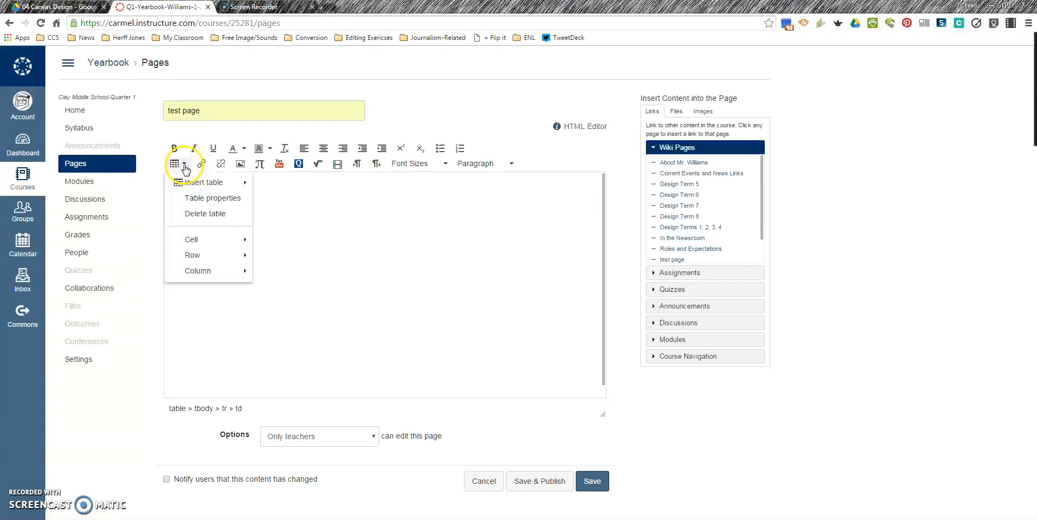
pyautogui.moveTo(188, 257)
pyautogui.moveTo(189, 184)
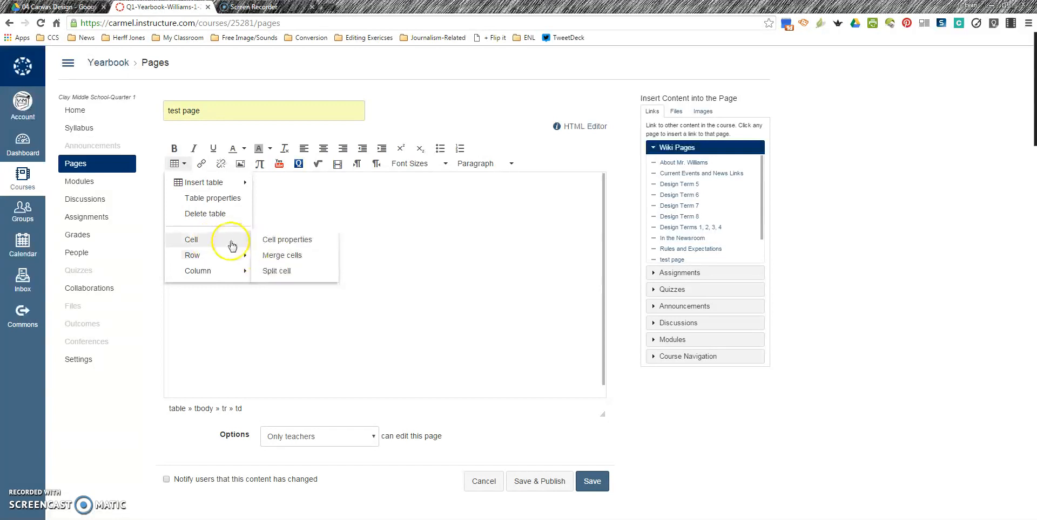
pyautogui.click(285, 255)
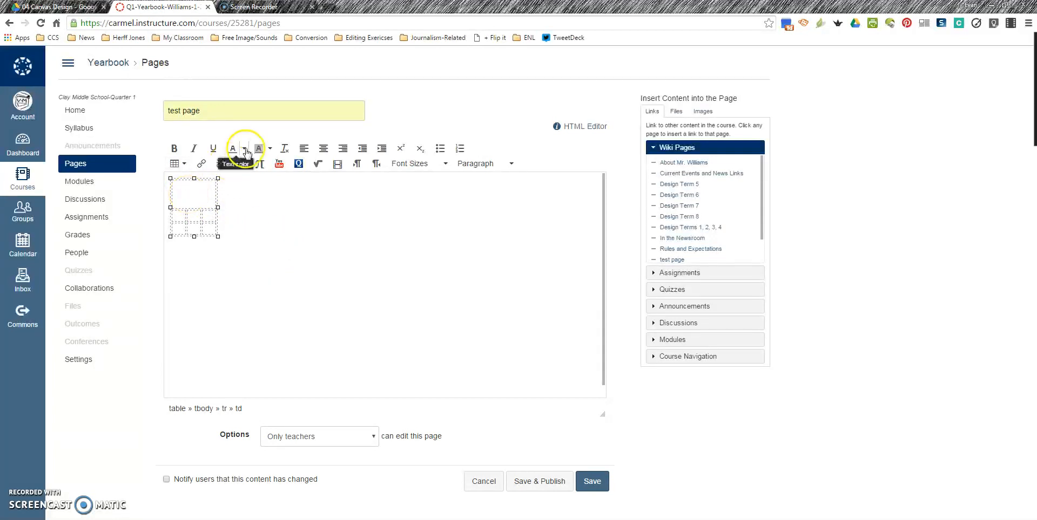
# Step: Open the account profile in a new tab, examine its Files area, and return to the test page editor
pyautogui.rightClick(18, 105)
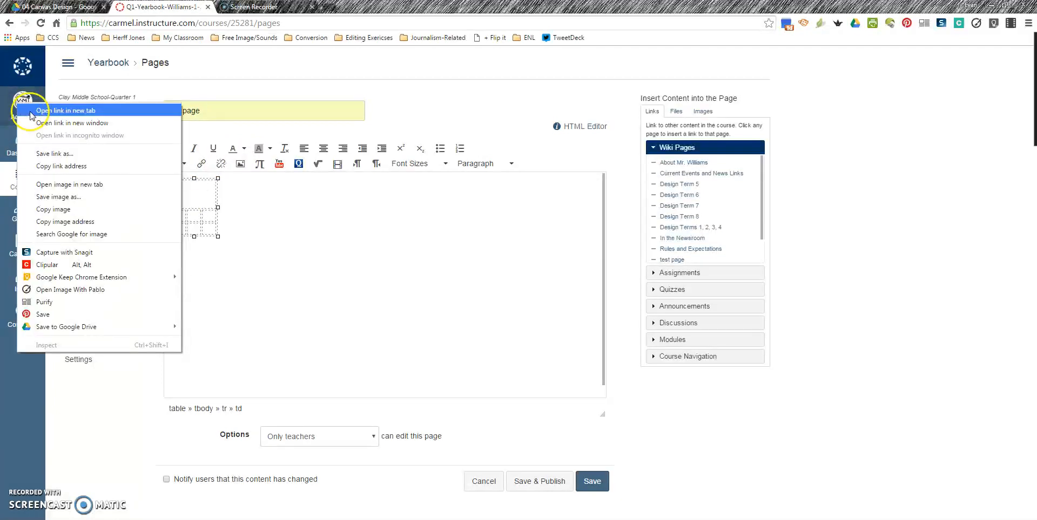
pyautogui.click(25, 108)
pyautogui.click(294, 6)
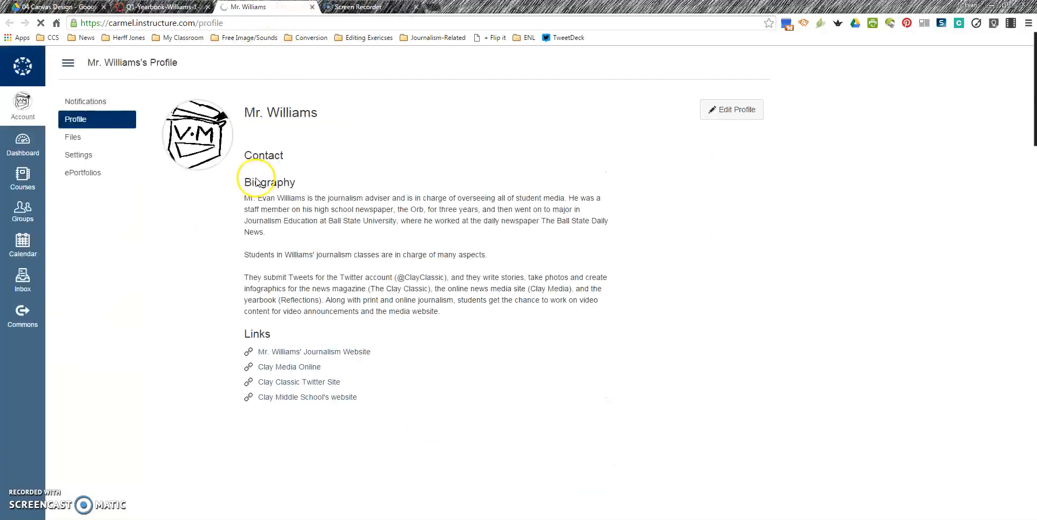
pyautogui.click(73, 142)
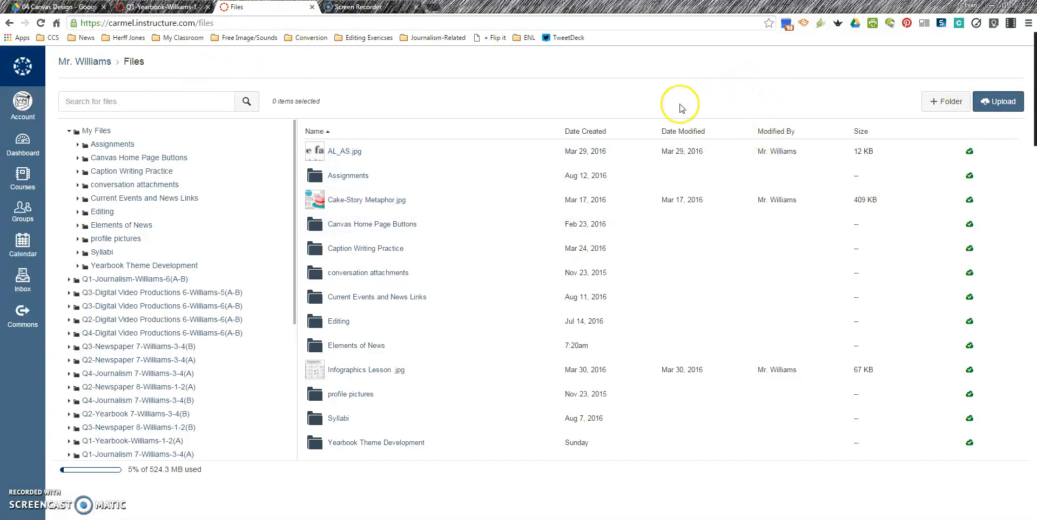
pyautogui.click(159, 6)
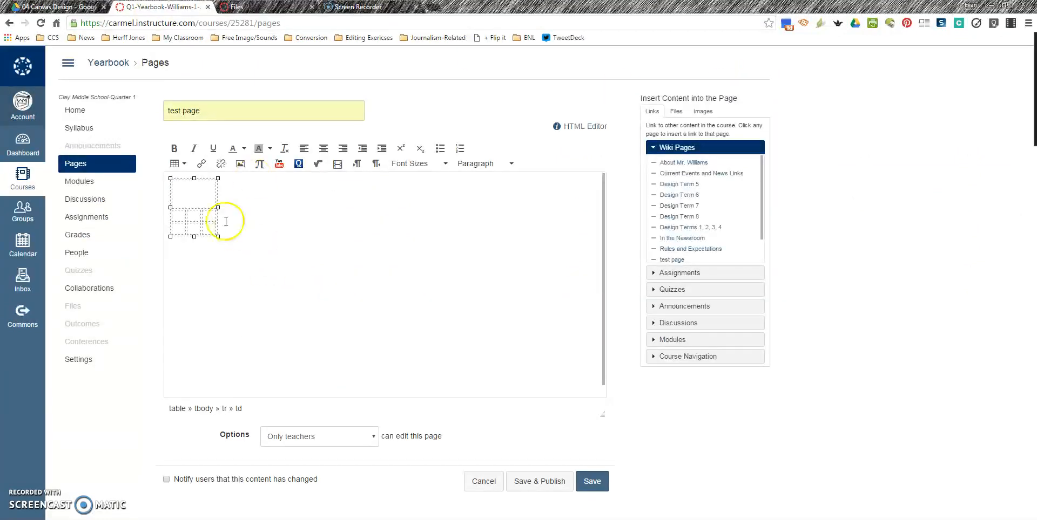
# Step: Insert Opening Page Banner.jpg from the Canvas Home Page Buttons folder in My files into the merged top cell
pyautogui.click(240, 164)
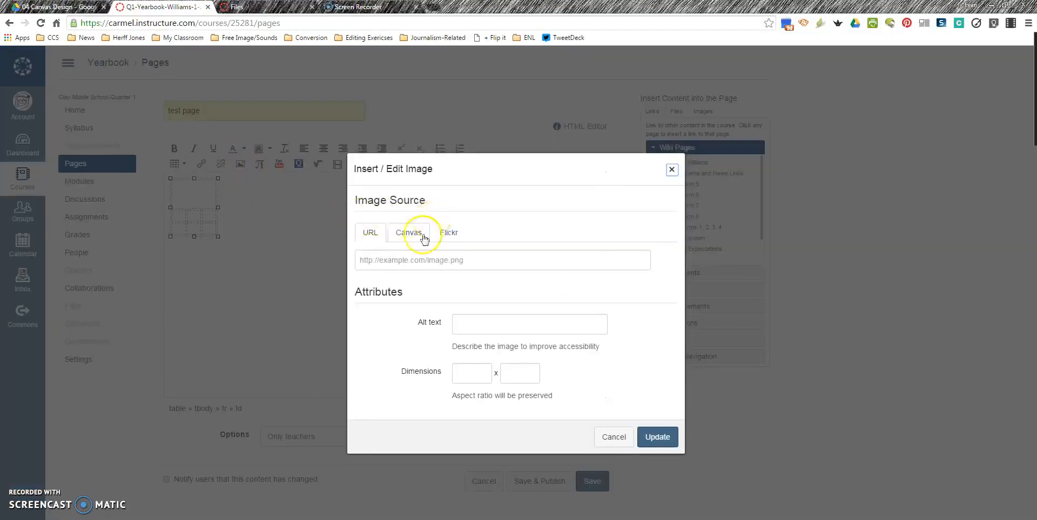
pyautogui.click(405, 234)
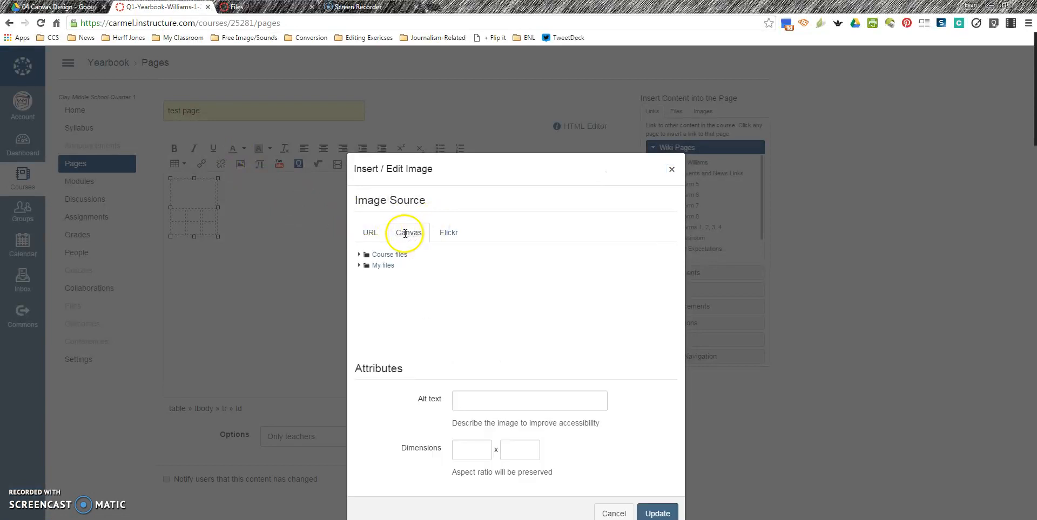
pyautogui.click(359, 265)
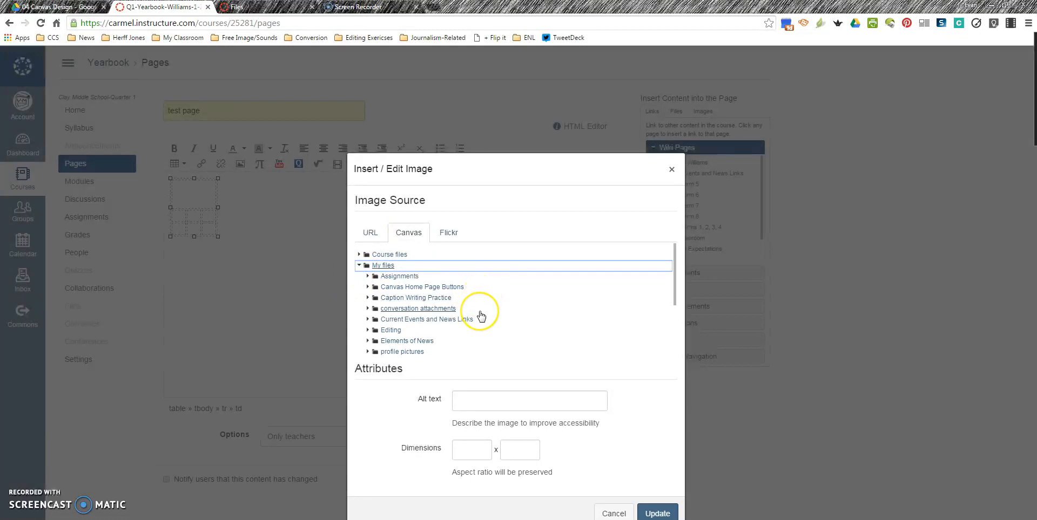
pyautogui.click(368, 288)
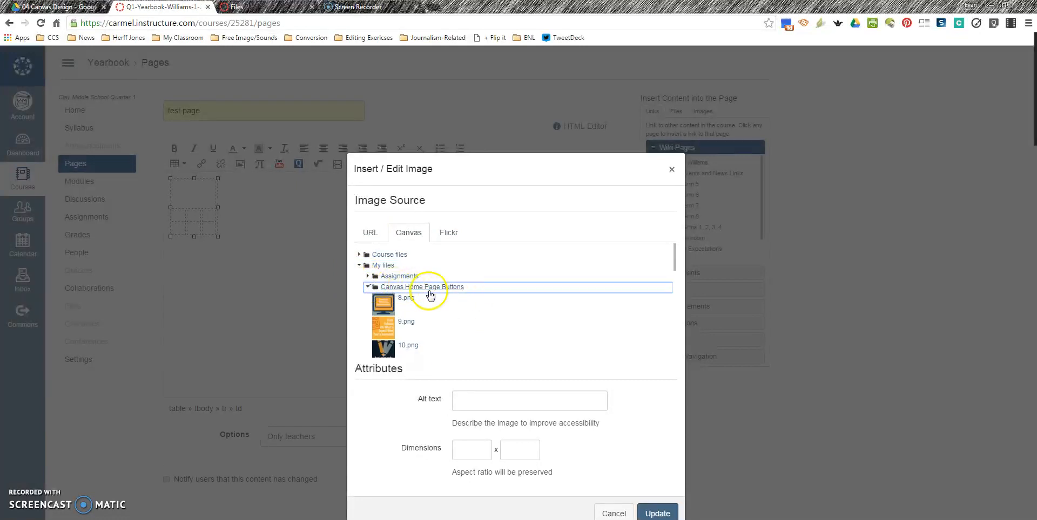
pyautogui.scroll(-10, 389, 323)
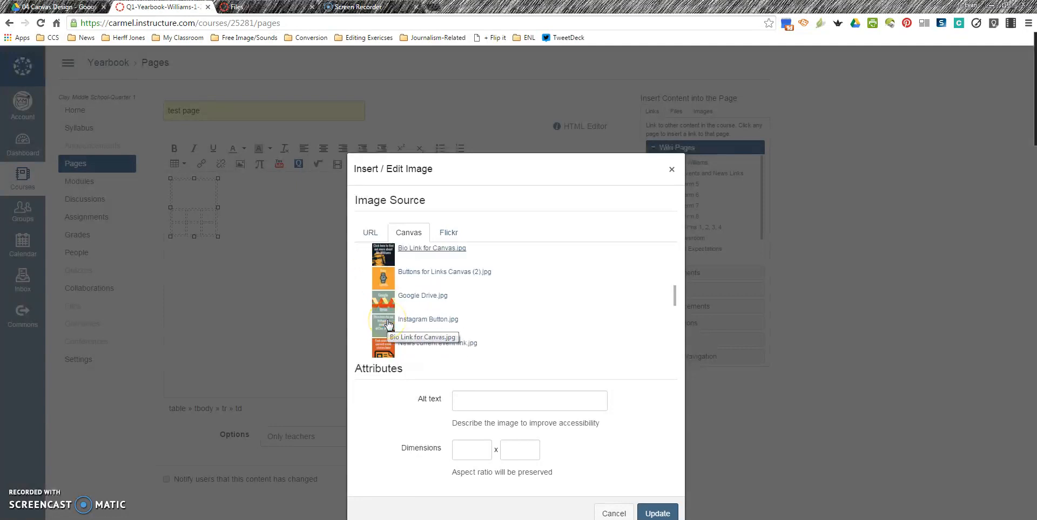
pyautogui.click(389, 318)
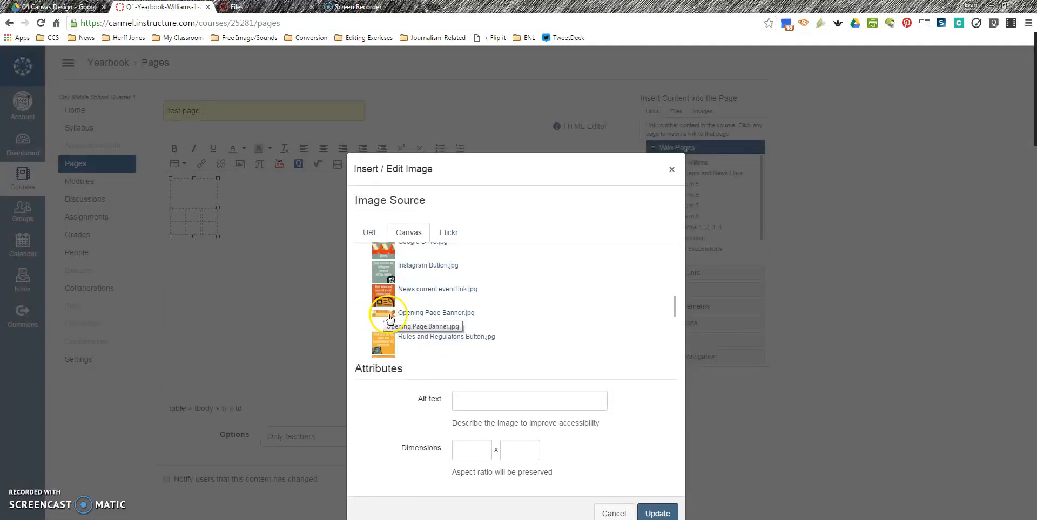
pyautogui.click(390, 319)
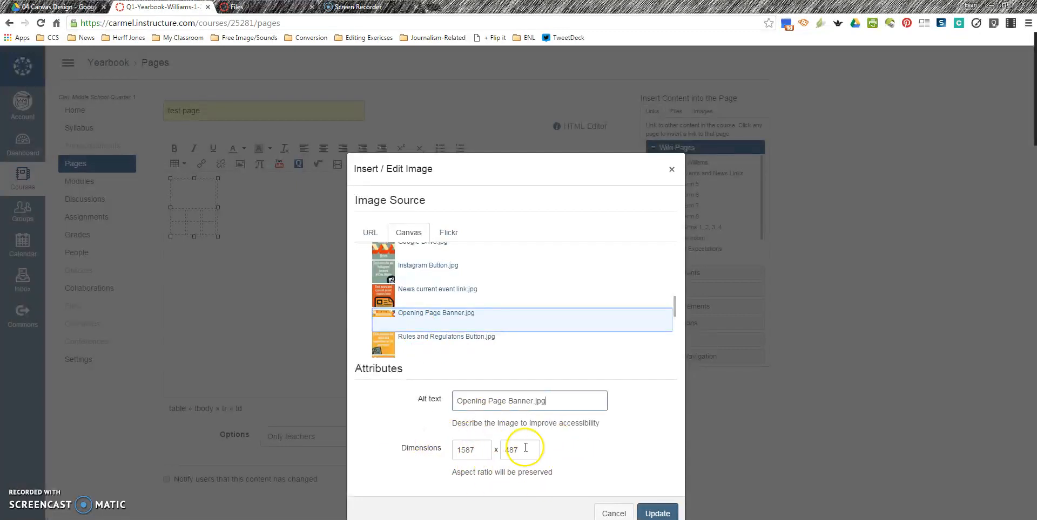
pyautogui.click(654, 513)
# Step: Shrink the inserted banner image proportionally by hand and delete it from the top cell
pyautogui.click(551, 227)
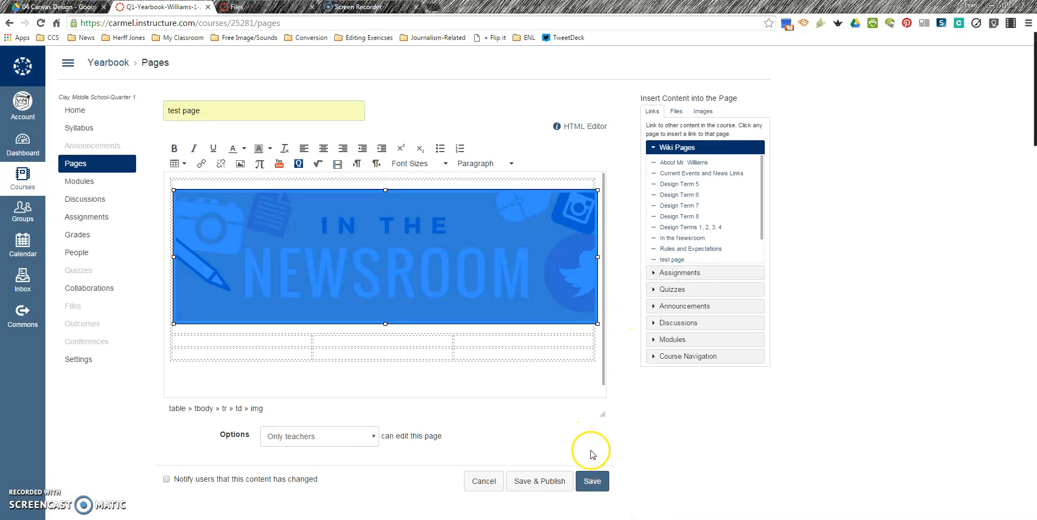
pyautogui.moveTo(597, 324); pyautogui.dragTo(473, 271)
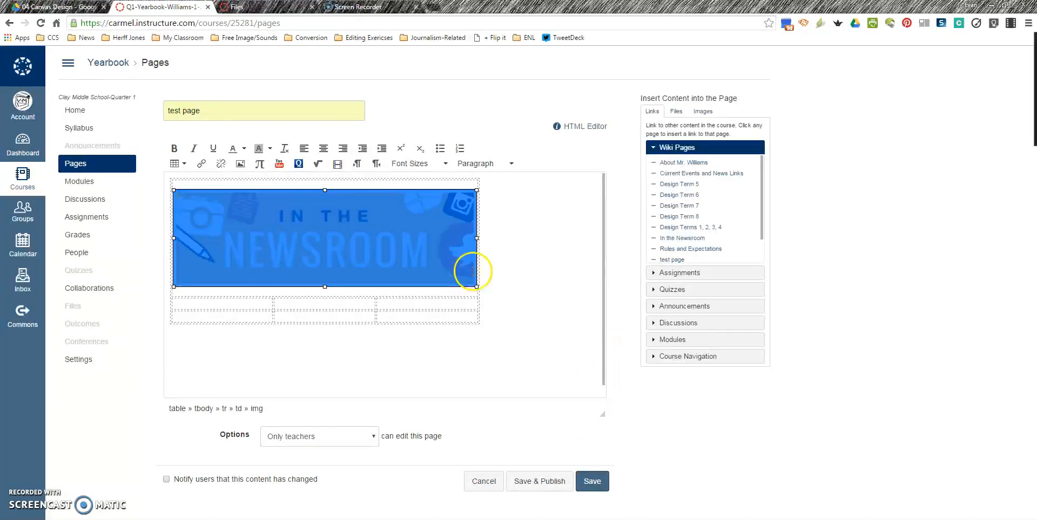
pyautogui.click(478, 290)
pyautogui.click(457, 263)
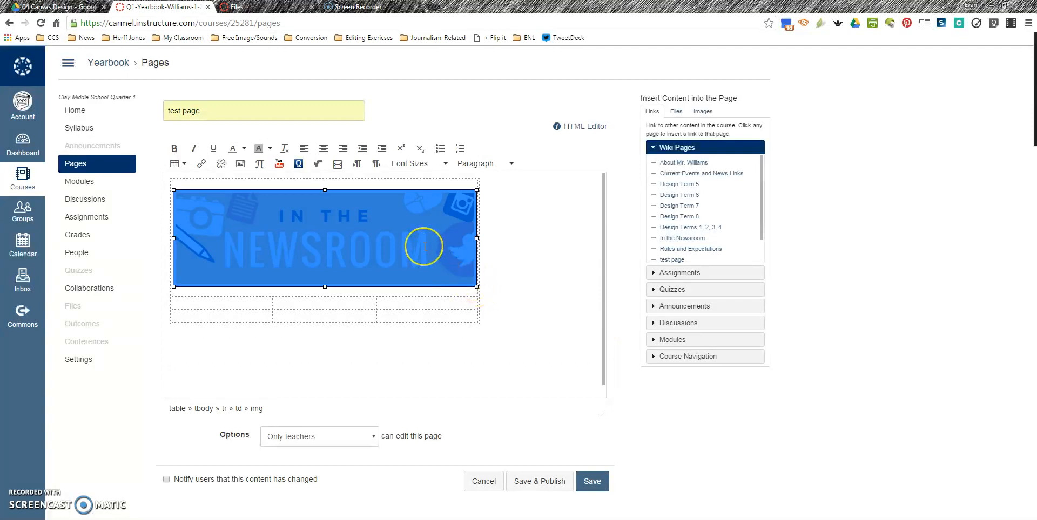
pyautogui.press('Delete')
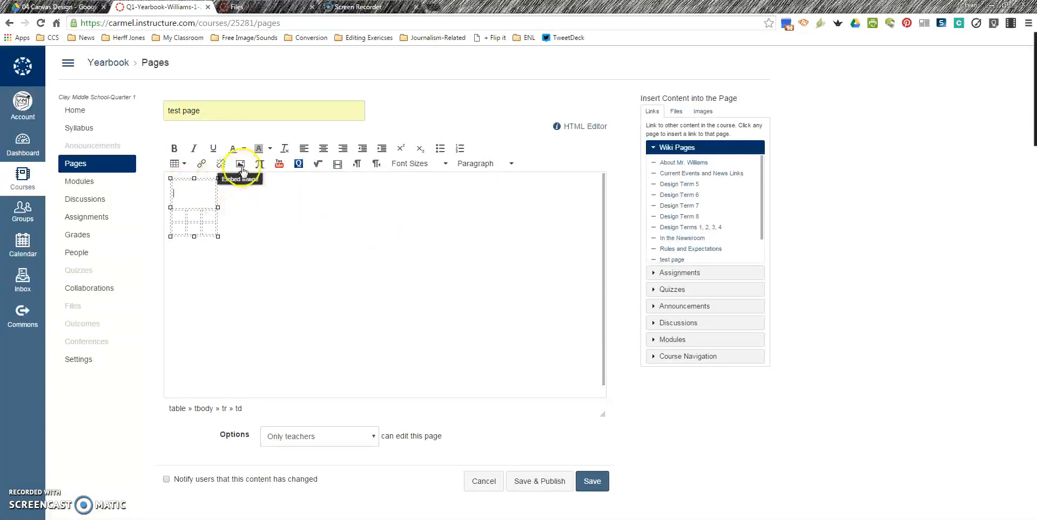
# Step: Choose Opening Page Banner.jpg from the Canvas files as the image for the top cell and open its width for editing
pyautogui.click(241, 165)
pyautogui.click(408, 232)
pyautogui.scroll(-3, 407, 317)
pyautogui.scroll(-5, 405, 317)
pyautogui.click(401, 313)
pyautogui.moveTo(480, 449); pyautogui.dragTo(454, 447)
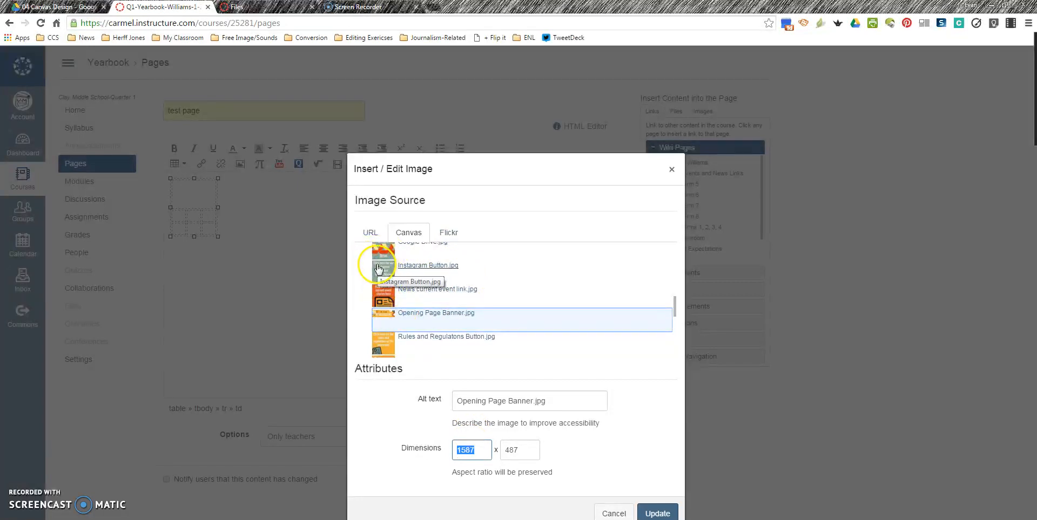
pyautogui.click(434, 7)
pyautogui.write('www.c')
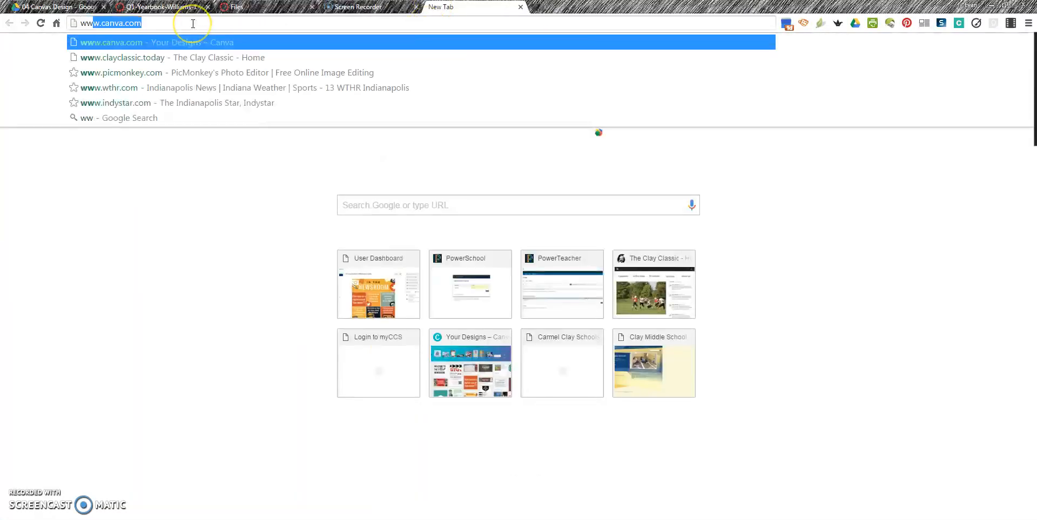
pyautogui.press('Return')
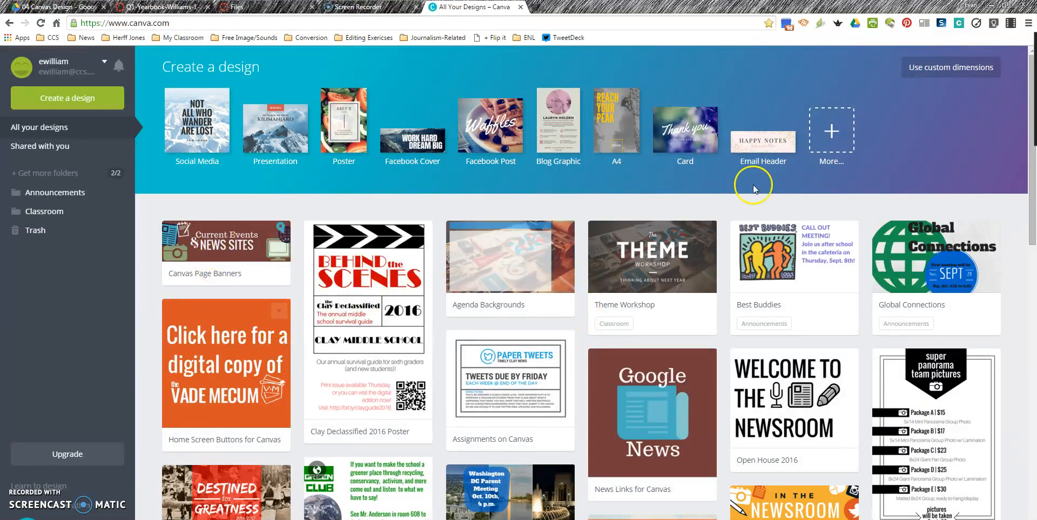
pyautogui.click(929, 69)
pyautogui.click(645, 133)
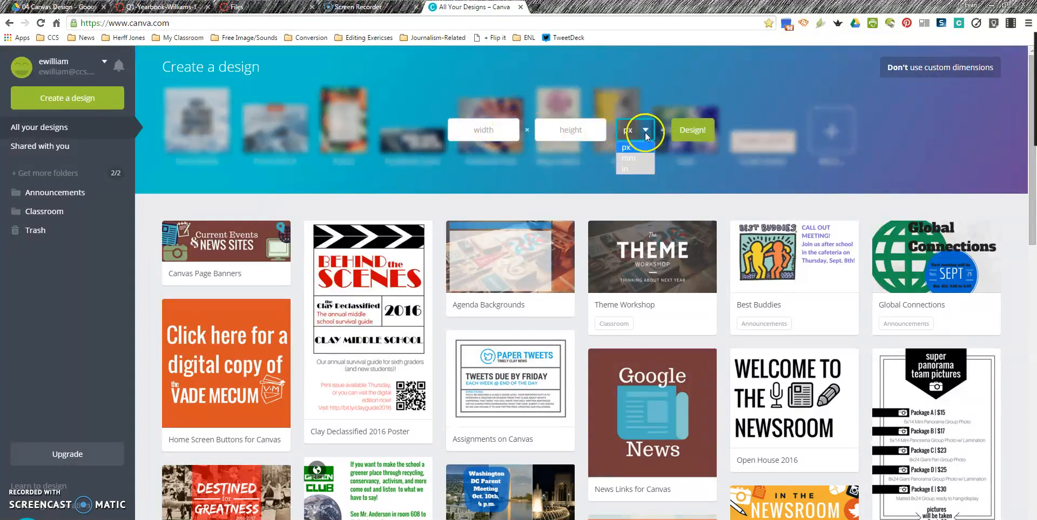
pyautogui.click(522, 85)
pyautogui.click(501, 129)
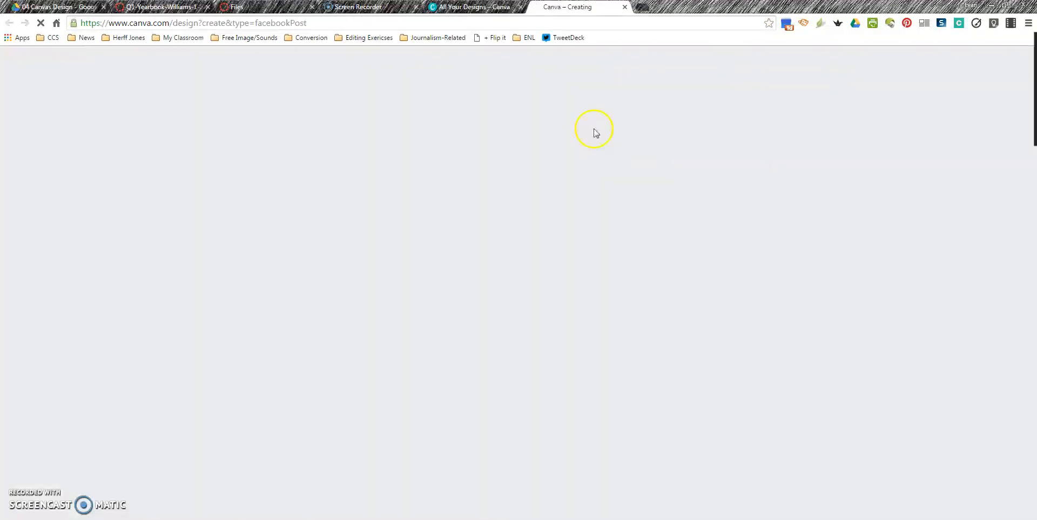
pyautogui.click(625, 7)
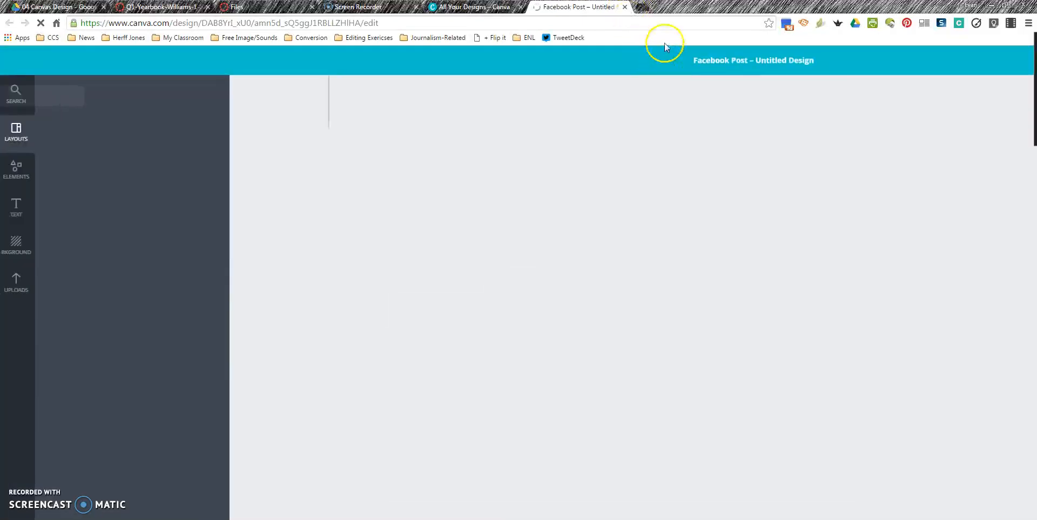
pyautogui.click(837, 129)
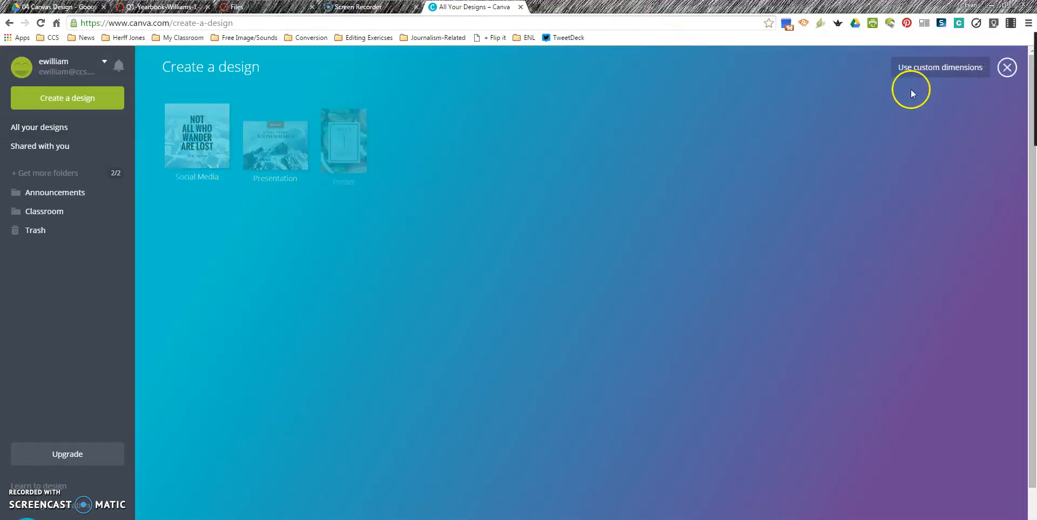
pyautogui.click(1005, 67)
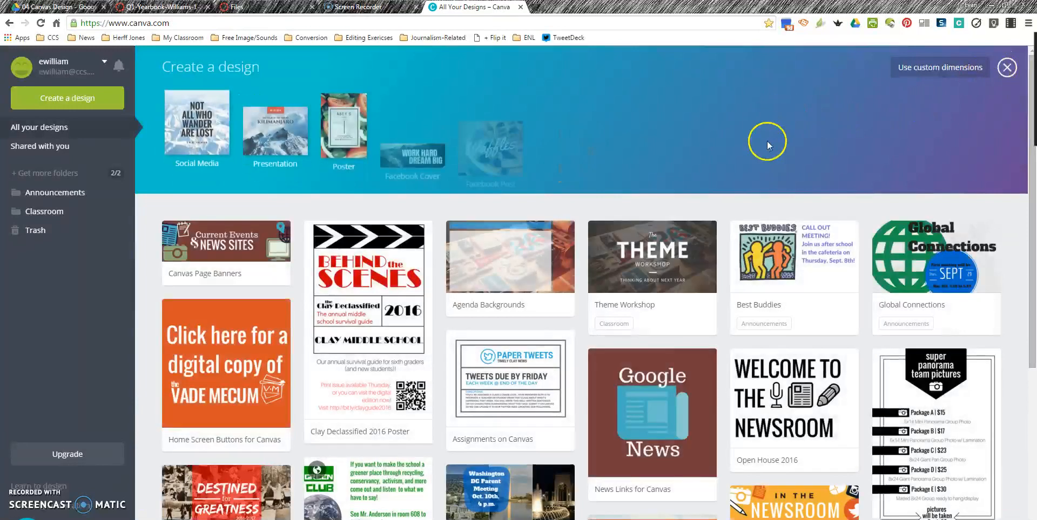
# Step: Set custom design dimensions of 210 × 210 px in Canva and return to the test page's image settings
pyautogui.click(931, 64)
pyautogui.press('Tab')
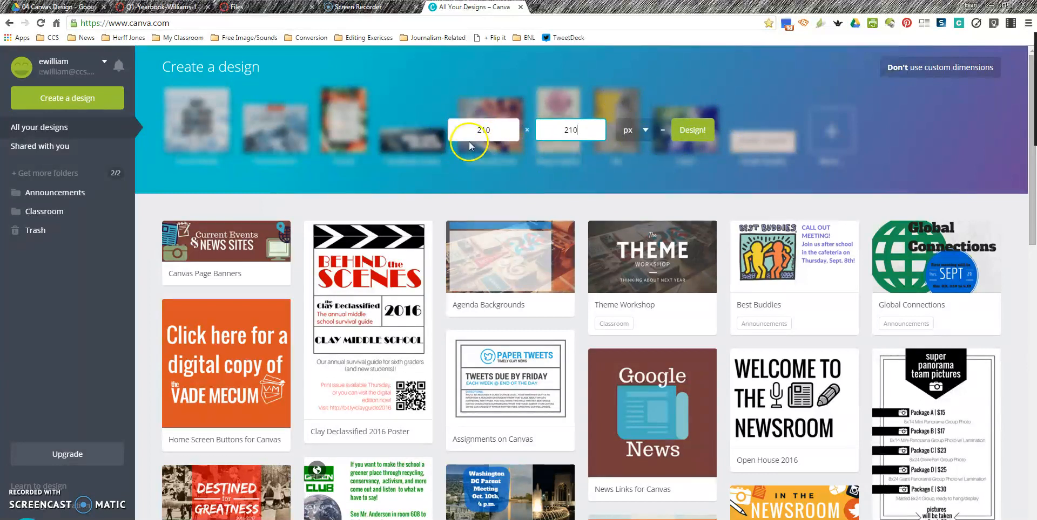
pyautogui.click(168, 7)
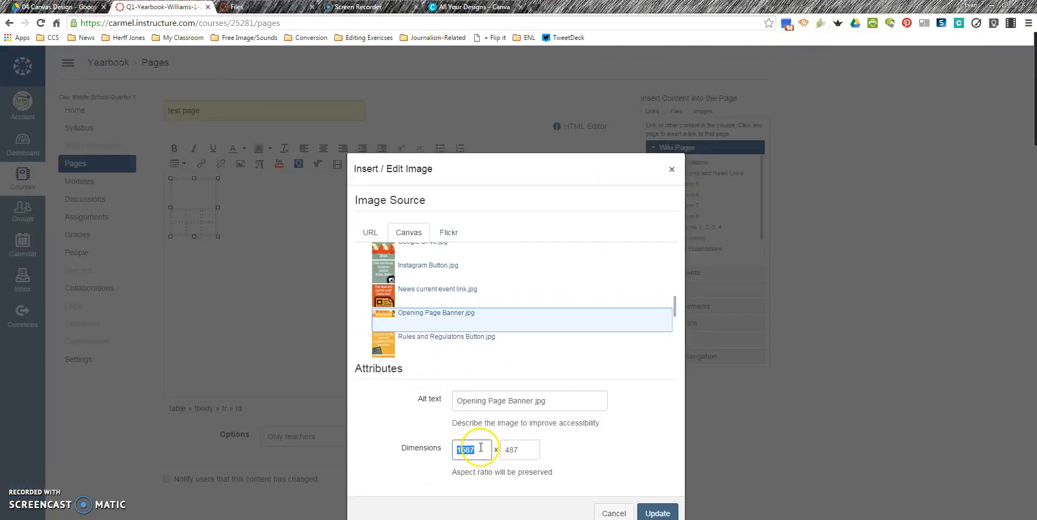
# Step: Set the Opening Page Banner.jpg width to 640 px and insert it into the table's top cell
pyautogui.click(641, 481)
pyautogui.click(509, 474)
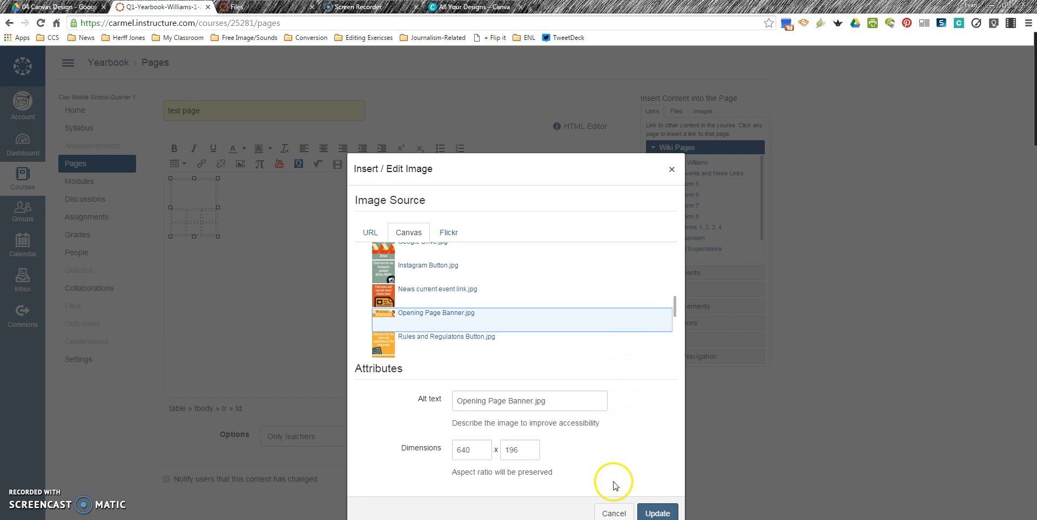
pyautogui.click(664, 514)
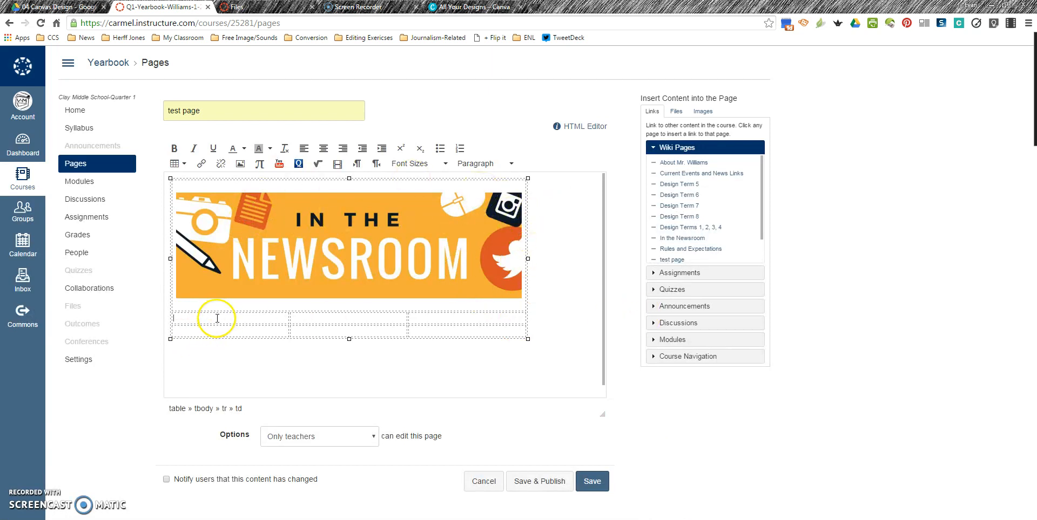
# Step: Insert 8.png from the Canvas files at its original size in the first cell below the banner, and delete it
pyautogui.click(240, 163)
pyautogui.click(414, 234)
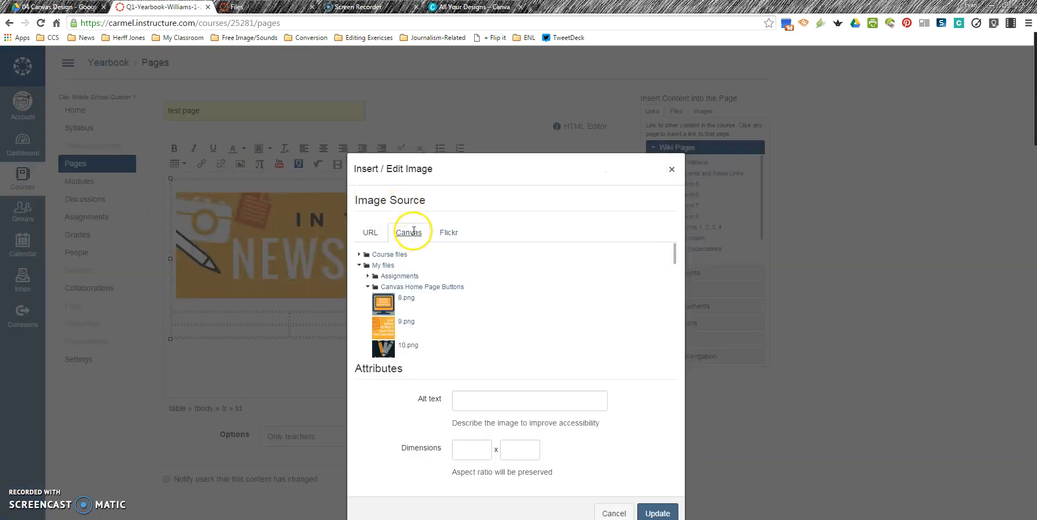
pyautogui.doubleClick(382, 300)
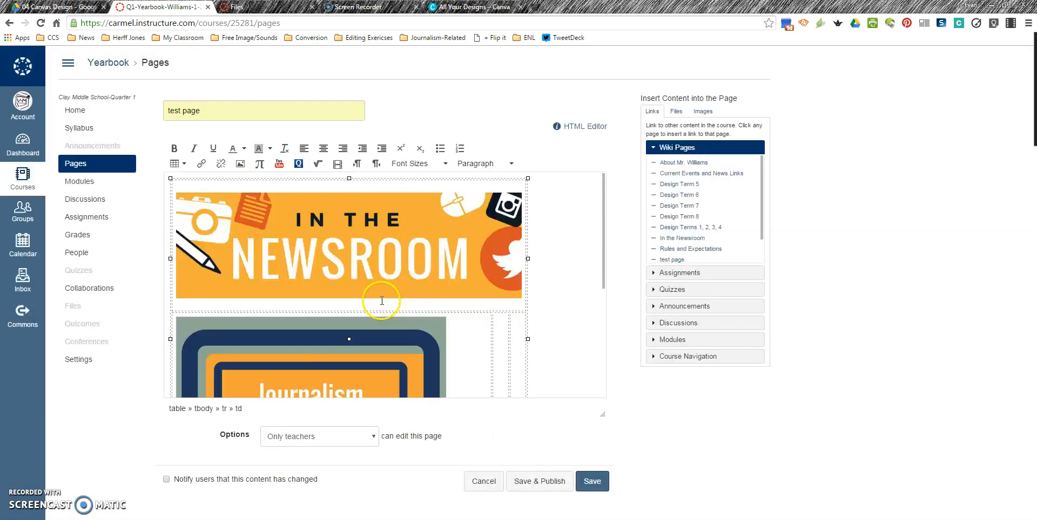
pyautogui.scroll(-2, 403, 352)
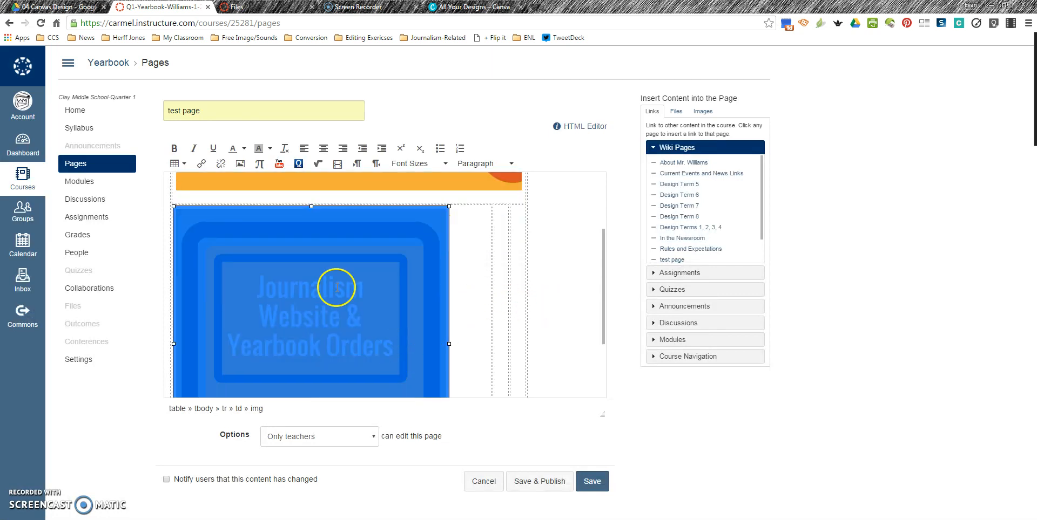
pyautogui.scroll(-2, 367, 316)
pyautogui.press('Delete')
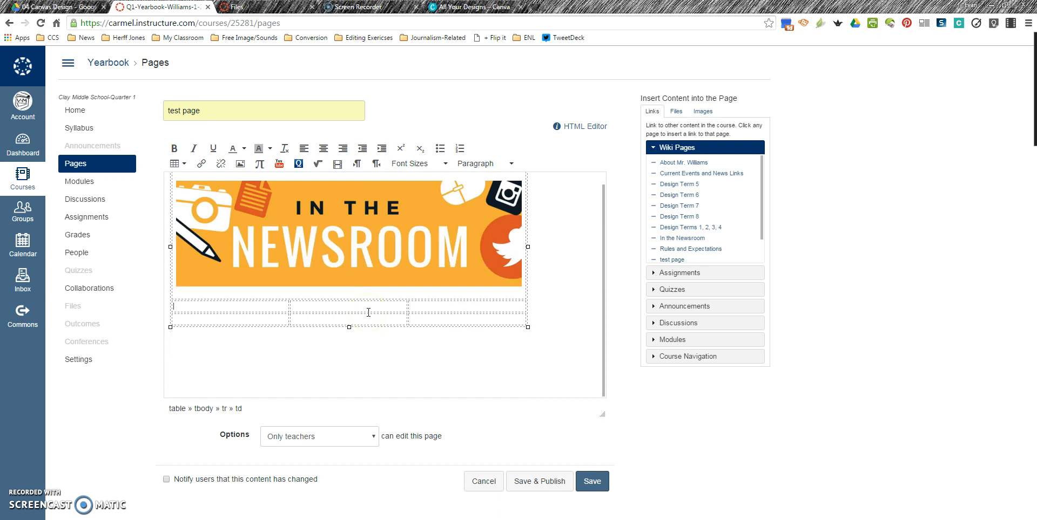
# Step: Insert 8.png from Canvas Home Page Buttons at 210 × 210 px in the first cell below the banner
pyautogui.click(240, 164)
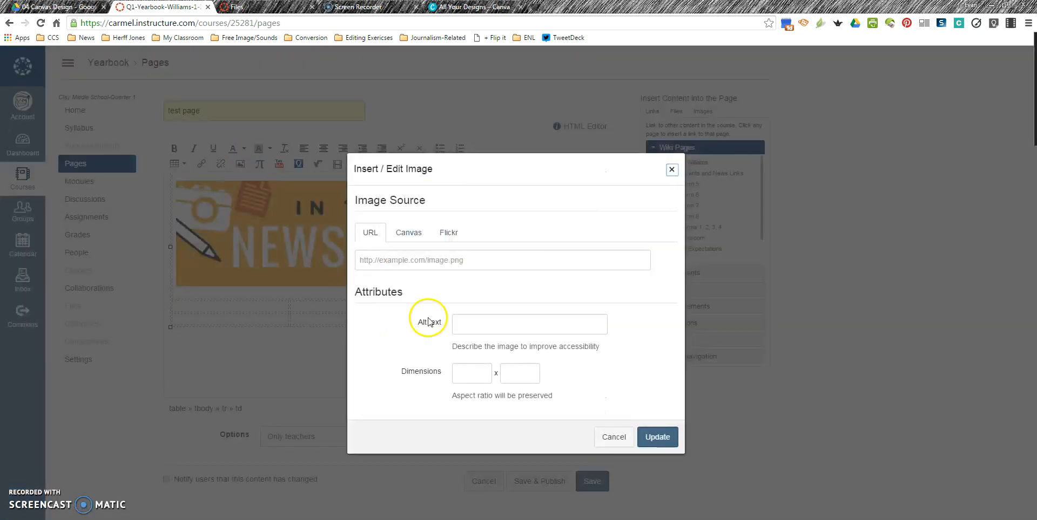
pyautogui.click(409, 233)
pyautogui.click(406, 300)
pyautogui.press('Tab')
pyautogui.click(406, 427)
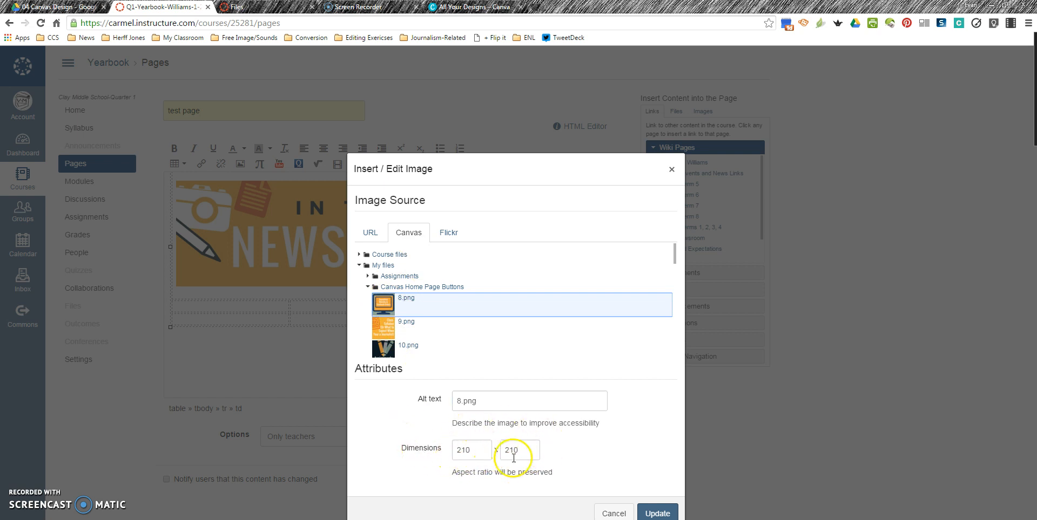
pyautogui.click(654, 513)
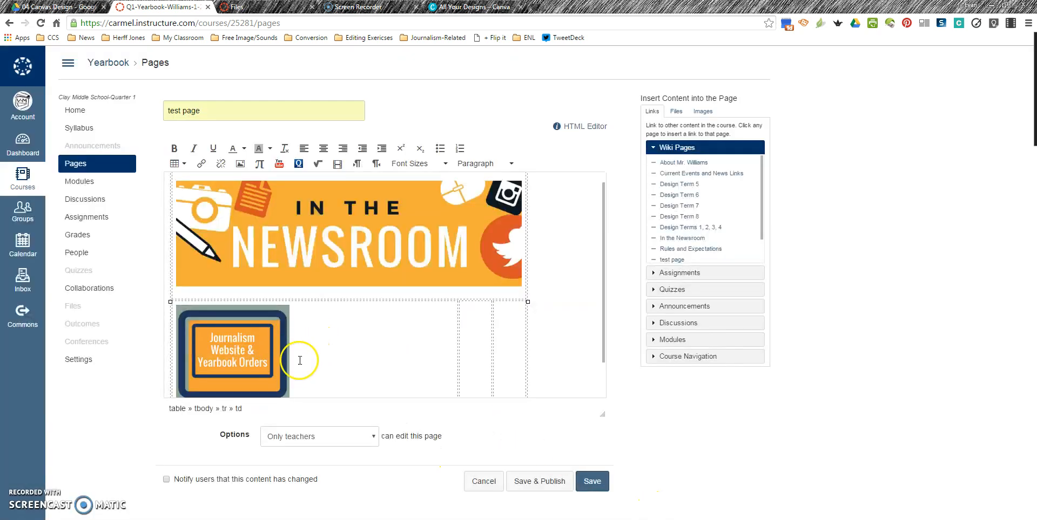
# Step: Insert 9.png from Canvas Home Page Buttons into the middle cell of the button row at 210 × 210 px
pyautogui.scroll(-1, 295, 351)
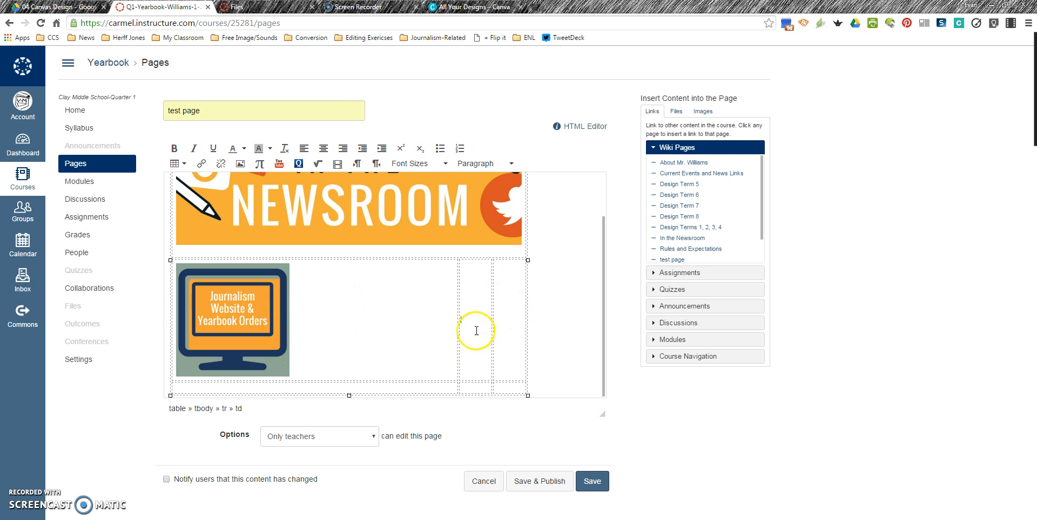
pyautogui.click(241, 163)
pyautogui.click(400, 236)
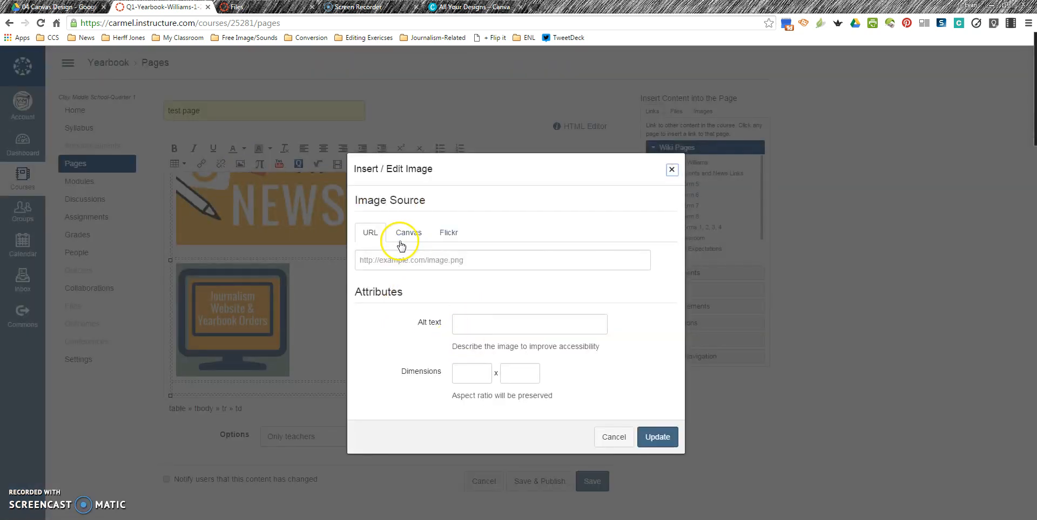
pyautogui.click(384, 324)
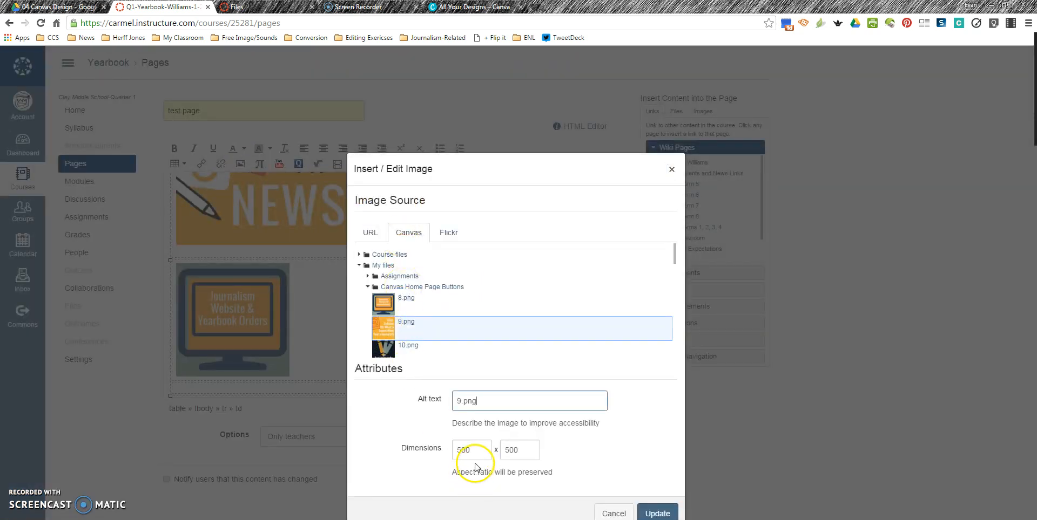
pyautogui.moveTo(474, 452); pyautogui.dragTo(437, 451)
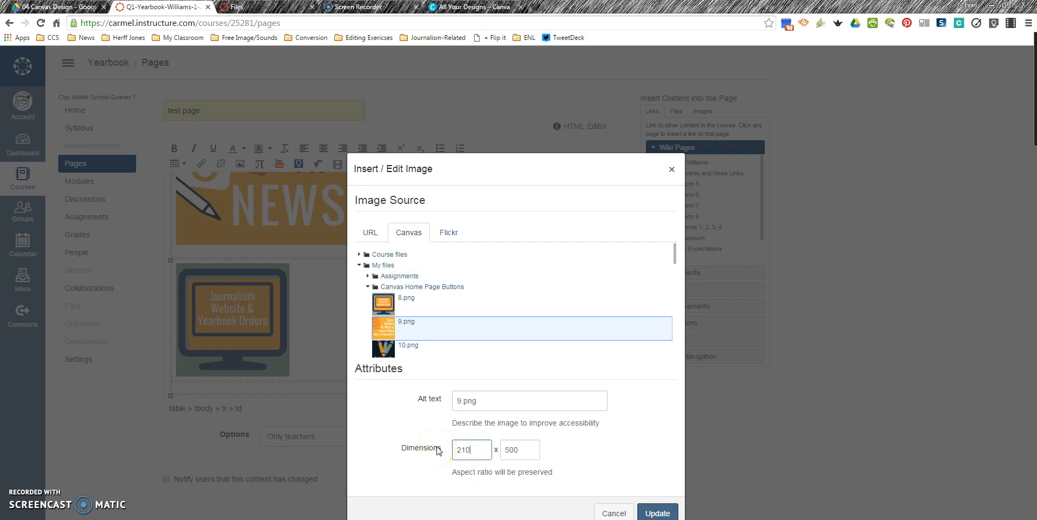
pyautogui.click(489, 426)
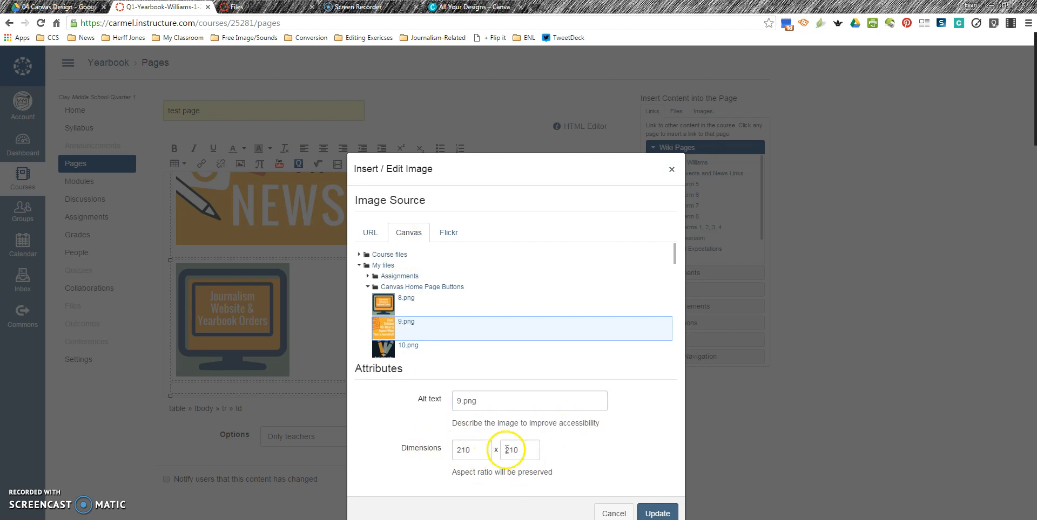
pyautogui.click(668, 512)
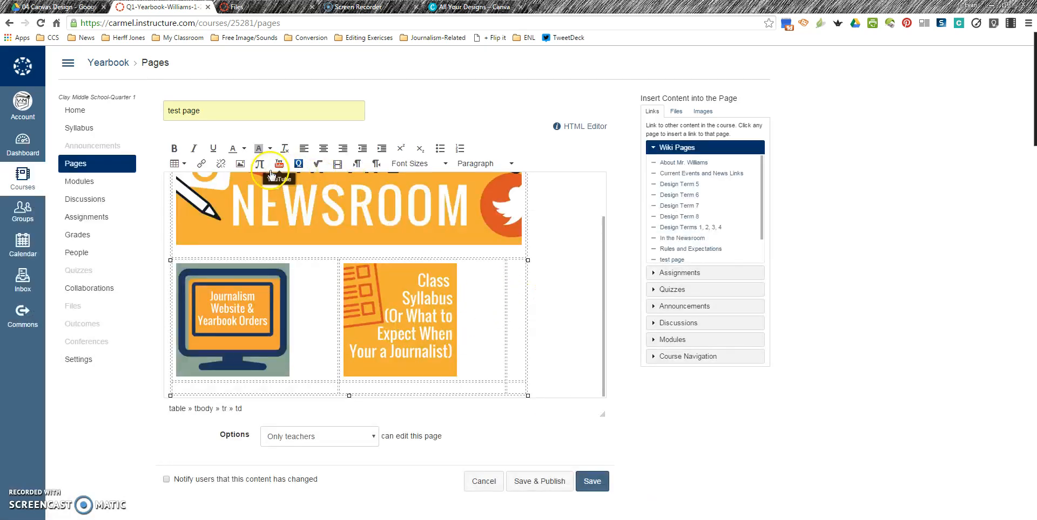
# Step: Insert 10.png from Canvas Home Page Buttons into the last cell of the button row at 210 × 210 px
pyautogui.click(240, 164)
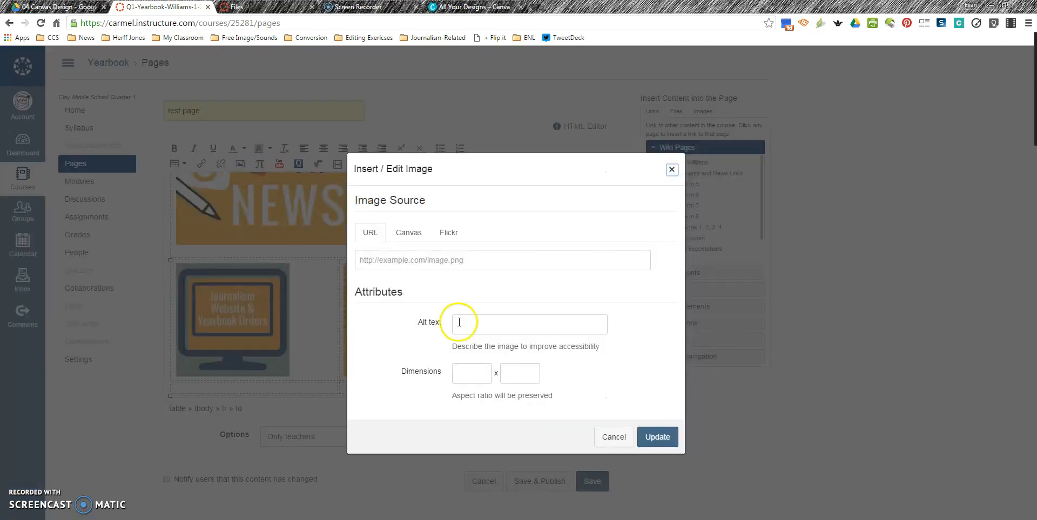
pyautogui.click(406, 232)
pyautogui.click(384, 348)
pyautogui.doubleClick(479, 451)
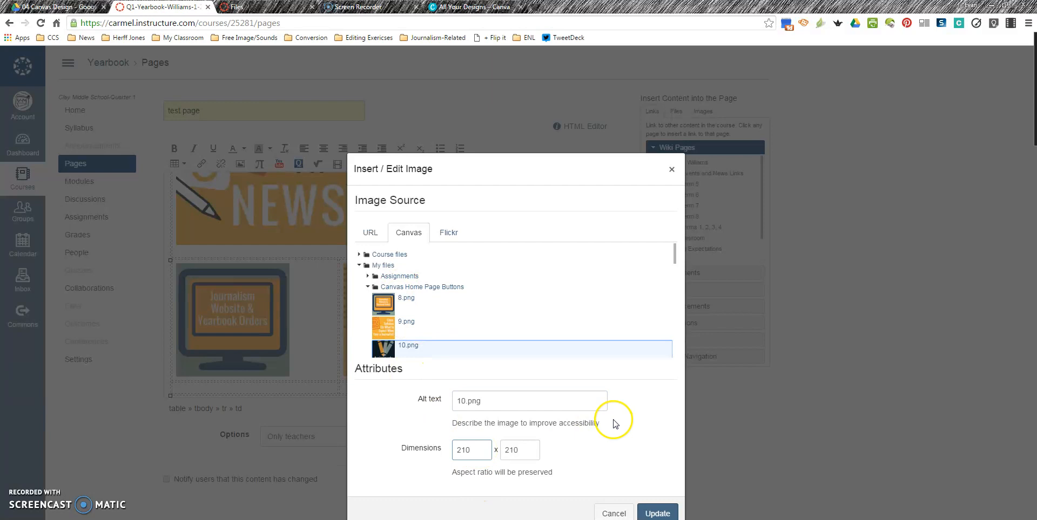
pyautogui.click(658, 513)
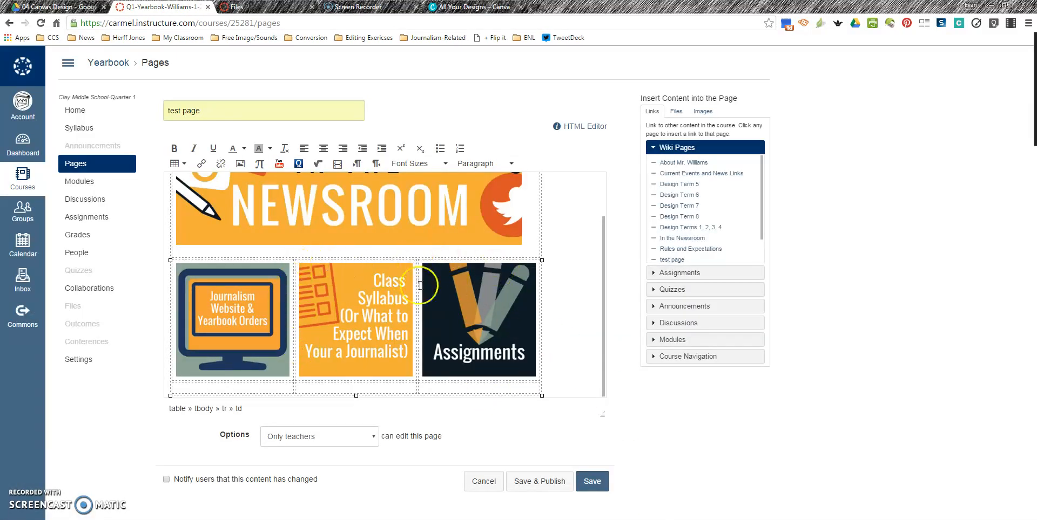
# Step: Enlarge the banner slightly by hand in two passes and remove the blank space above it
pyautogui.scroll(1, 509, 371)
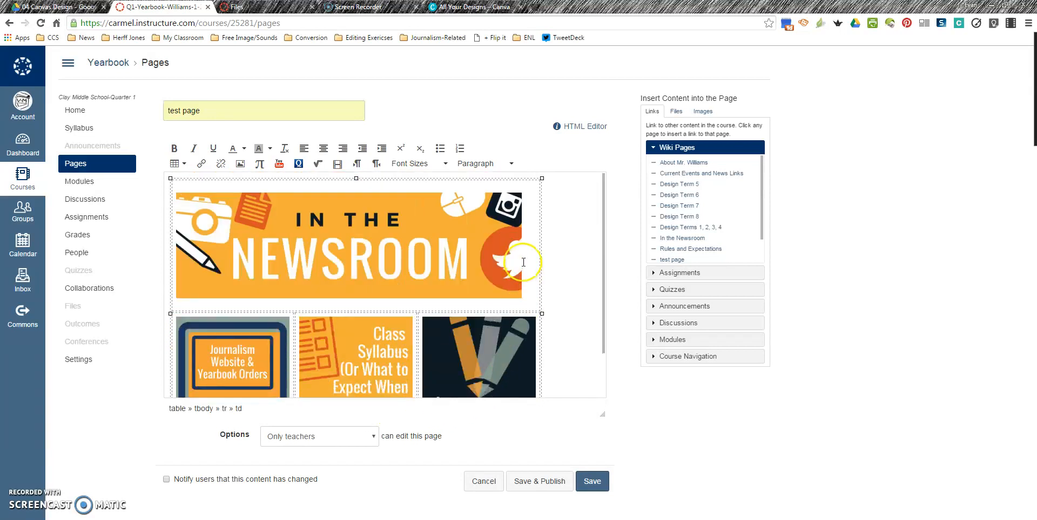
pyautogui.click(523, 262)
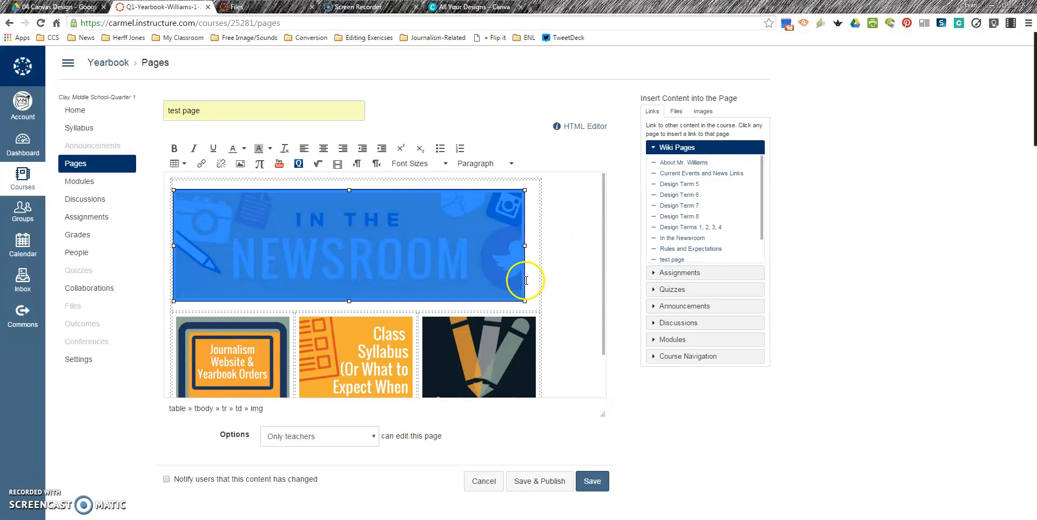
pyautogui.moveTo(524, 301)
pyautogui.mouseDown()
pyautogui.moveTo(559, 318)
pyautogui.moveTo(528, 302)
pyautogui.mouseUp()
pyautogui.click(509, 293)
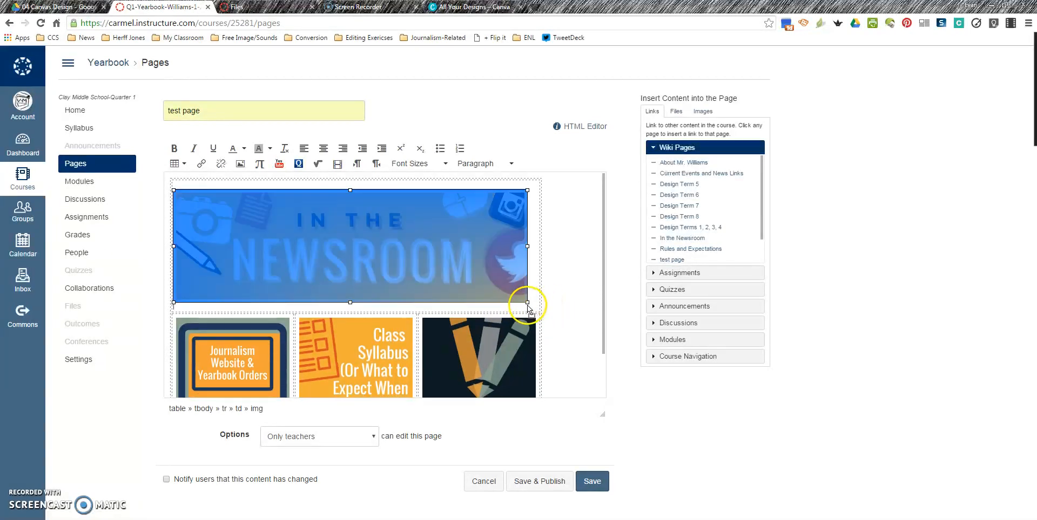
pyautogui.click(537, 291)
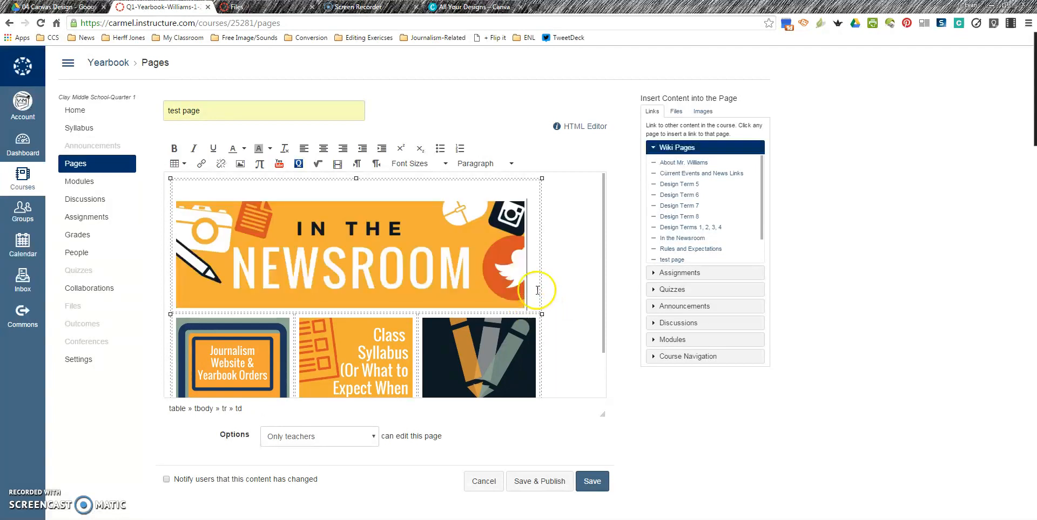
pyautogui.click(432, 264)
pyautogui.moveTo(523, 198); pyautogui.dragTo(531, 199)
pyautogui.click(279, 183)
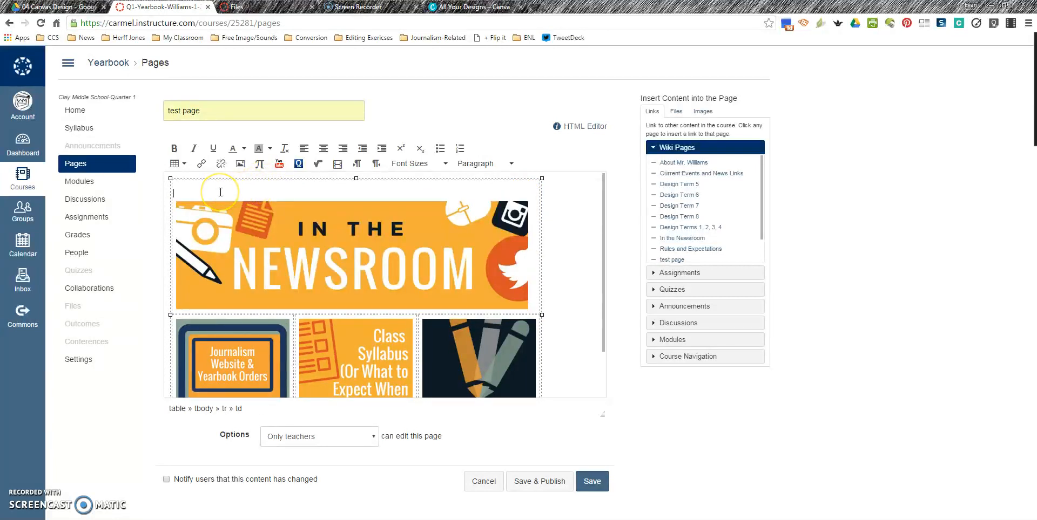
pyautogui.press('BackSpace')
# Step: Enlarge the banner proportionally by hand until it spans the full width of the three-button row
pyautogui.click(398, 238)
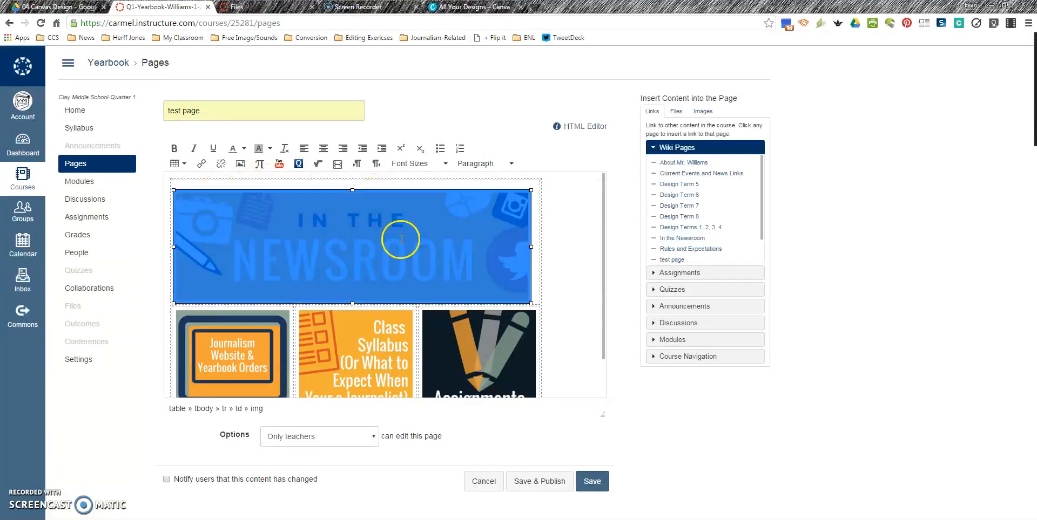
pyautogui.moveTo(529, 192); pyautogui.dragTo(541, 189)
pyautogui.click(571, 312)
pyautogui.scroll(-1, 431, 300)
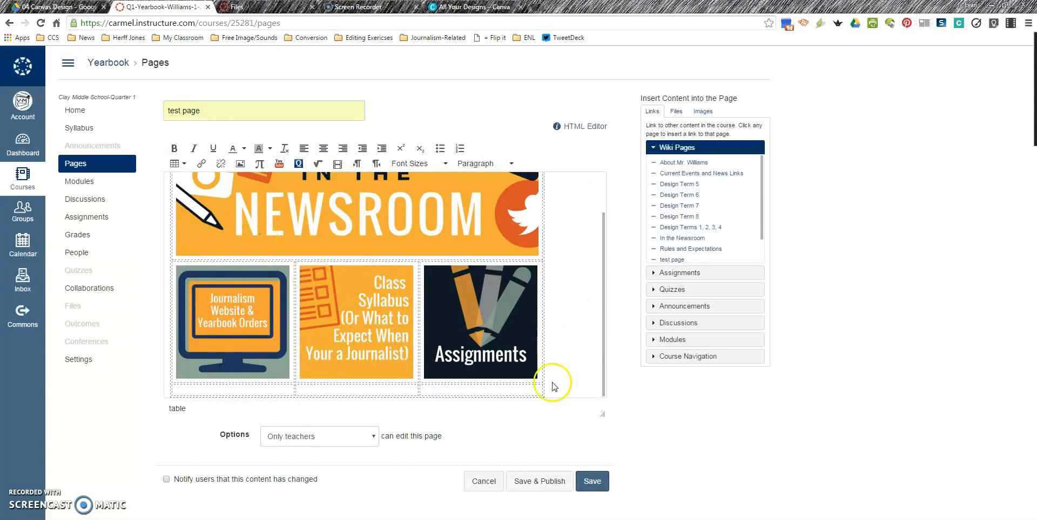
pyautogui.scroll(1, 217, 220)
# Step: Select the entire table, including the banner and buttons, and center it on the page
pyautogui.click(212, 185)
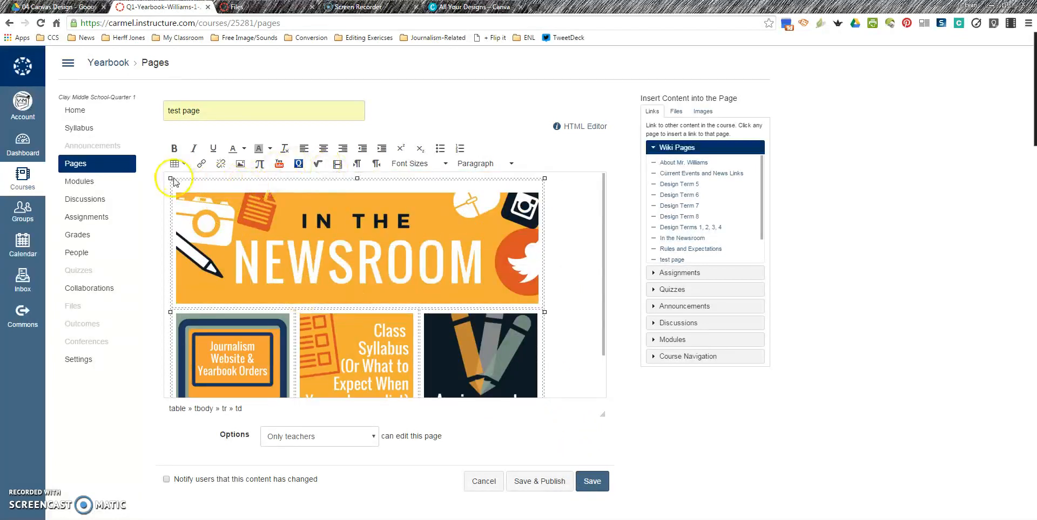
pyautogui.click(324, 148)
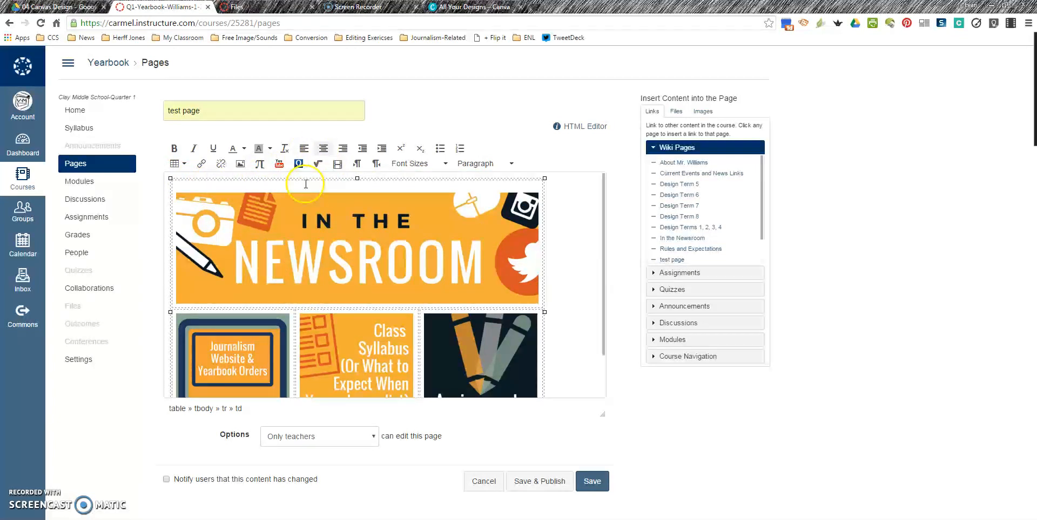
pyautogui.click(177, 179)
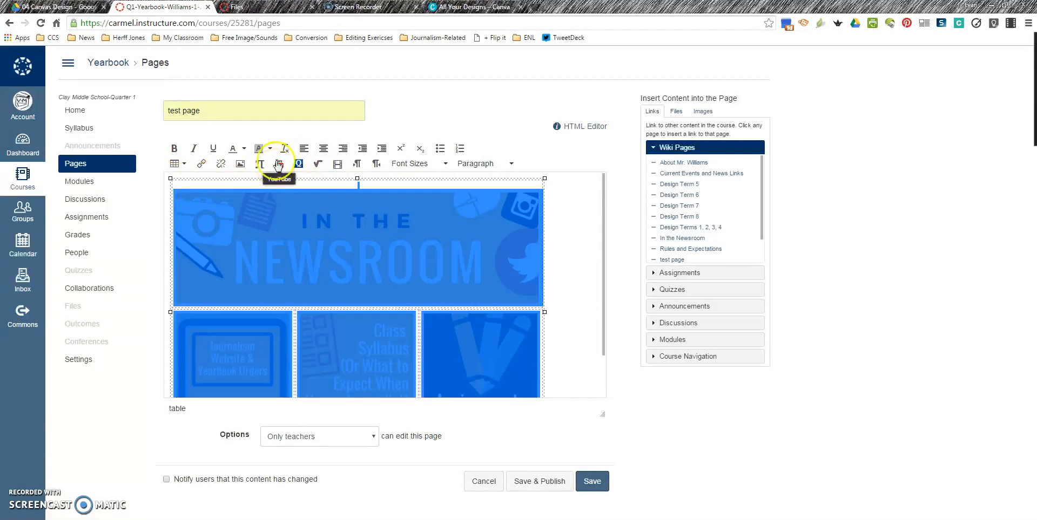
pyautogui.click(187, 187)
pyautogui.click(176, 181)
pyautogui.scroll(-1, 189, 188)
pyautogui.scroll(1, 313, 312)
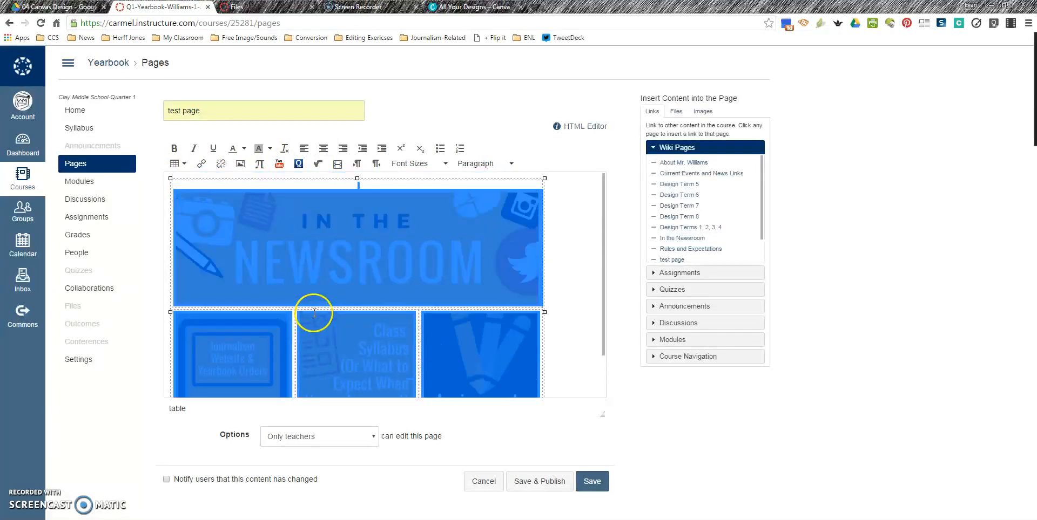
pyautogui.click(323, 148)
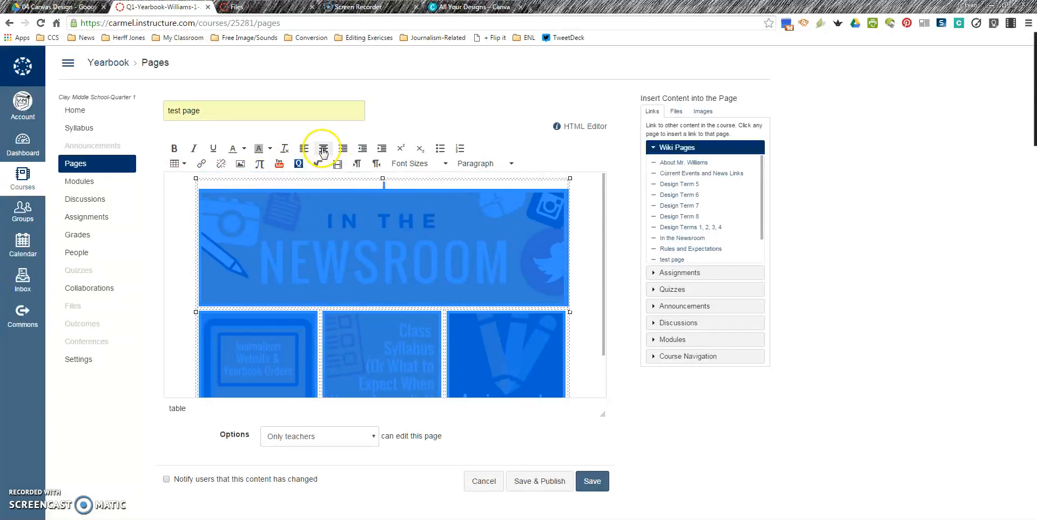
# Step: Deselect the table and save the test page without publishing it
pyautogui.click(177, 263)
pyautogui.scroll(-1, 254, 291)
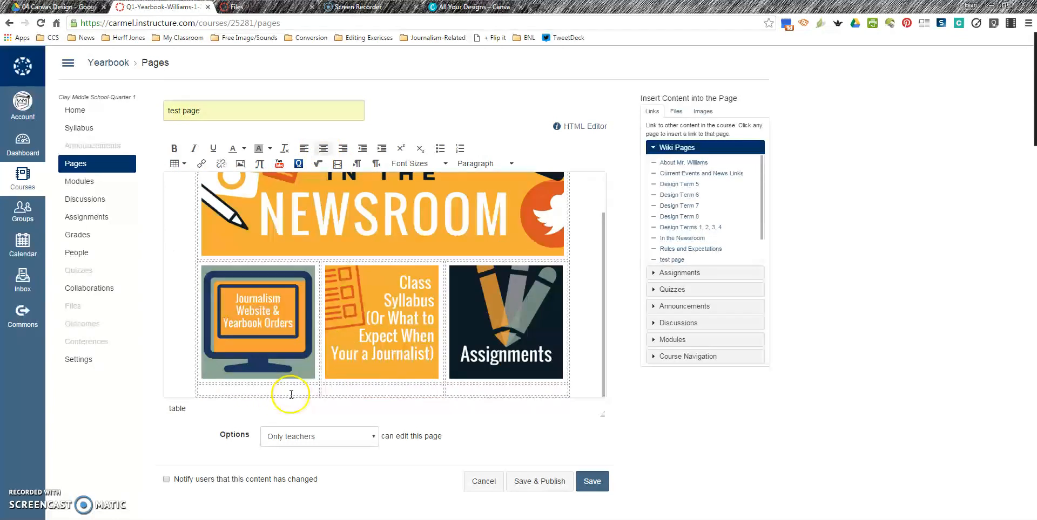
pyautogui.click(589, 477)
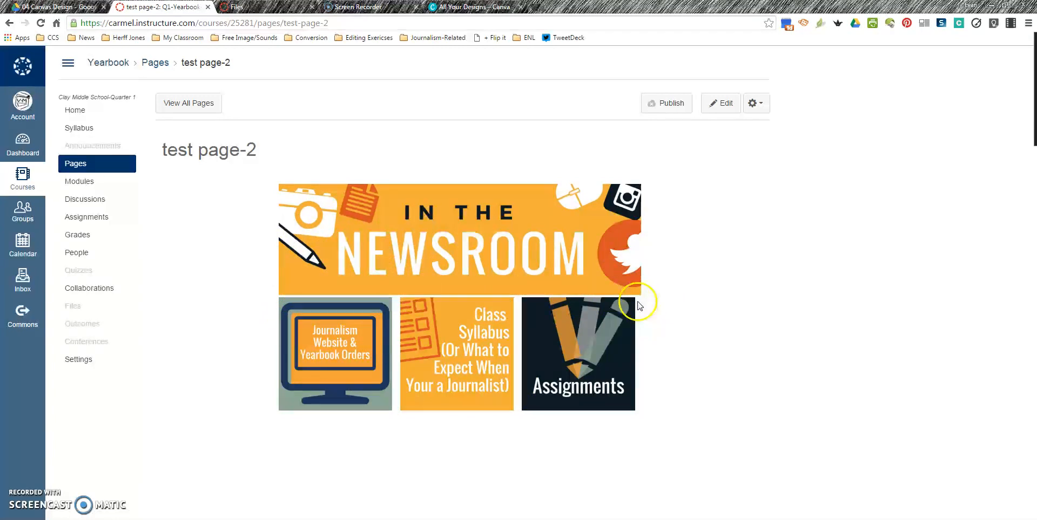
# Step: Reopen the saved page for editing and shrink the banner slightly by hand to match the button row's width
pyautogui.click(723, 104)
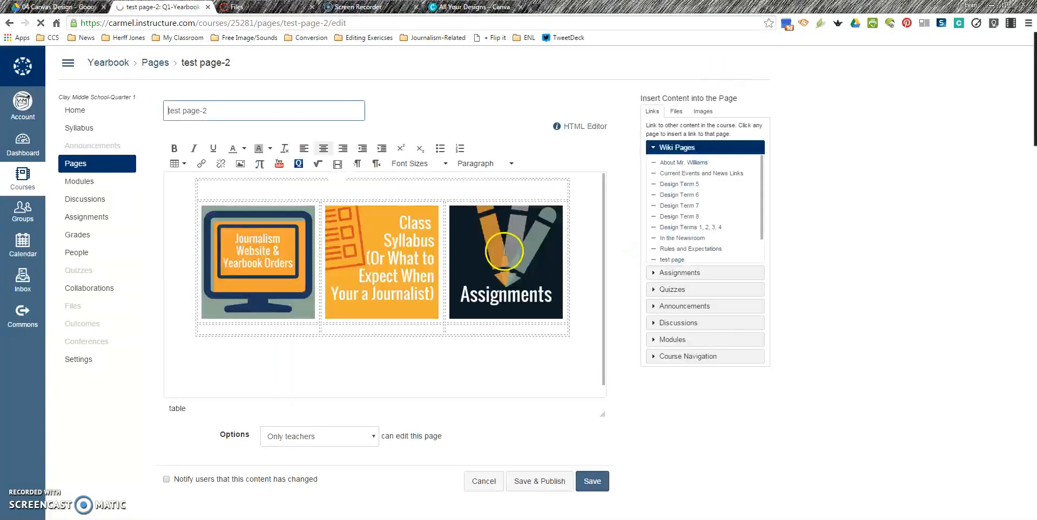
pyautogui.click(478, 286)
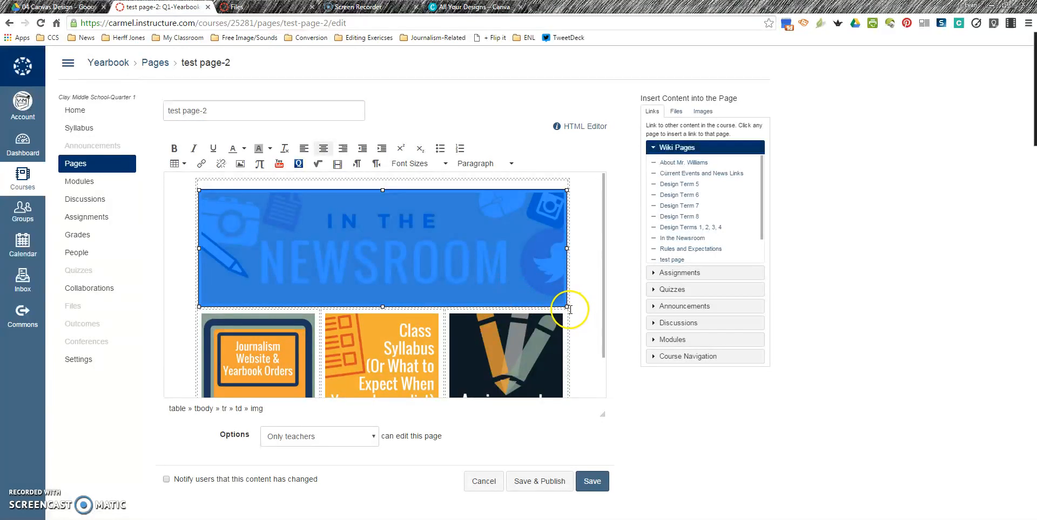
pyautogui.moveTo(567, 307); pyautogui.dragTo(559, 304)
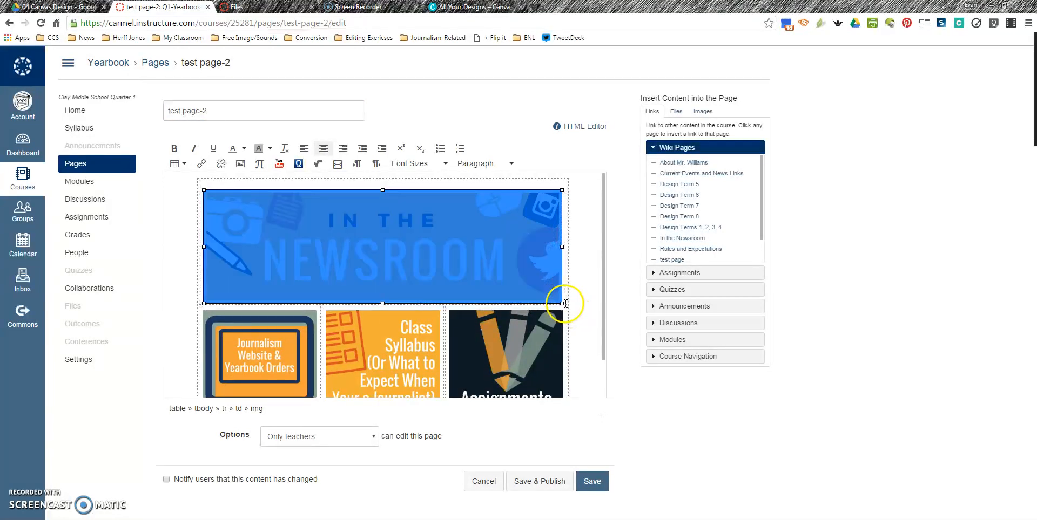
# Step: Deselect the resized banner and save the test page without publishing it
pyautogui.click(585, 341)
pyautogui.click(542, 278)
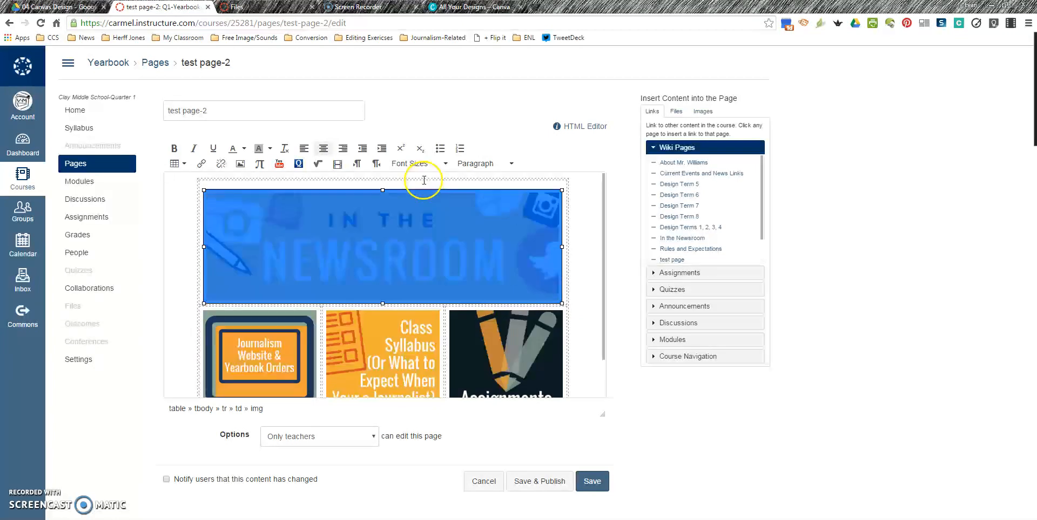
pyautogui.click(593, 480)
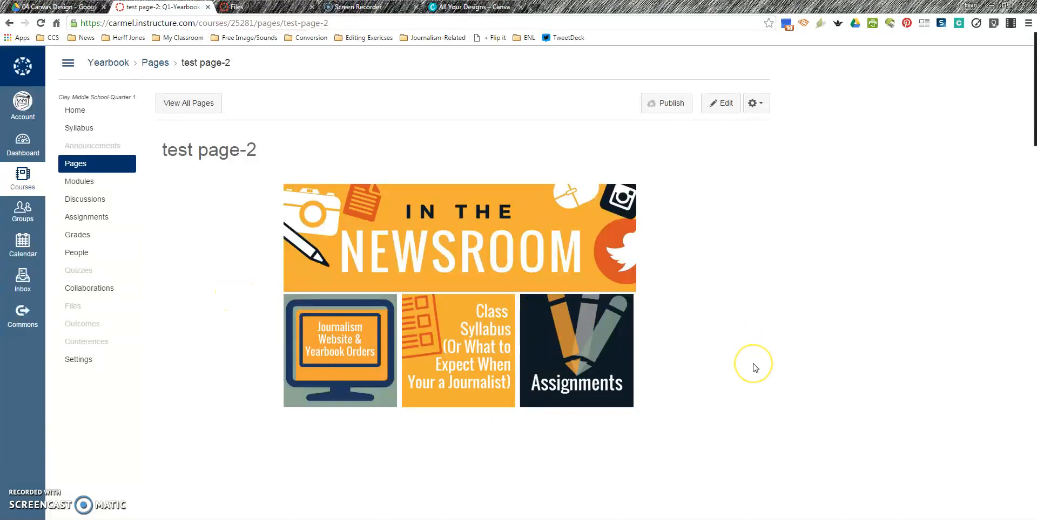
# Step: Reopen the page for editing, remove the blank space above the banner in its table cell, and save the page
pyautogui.click(721, 105)
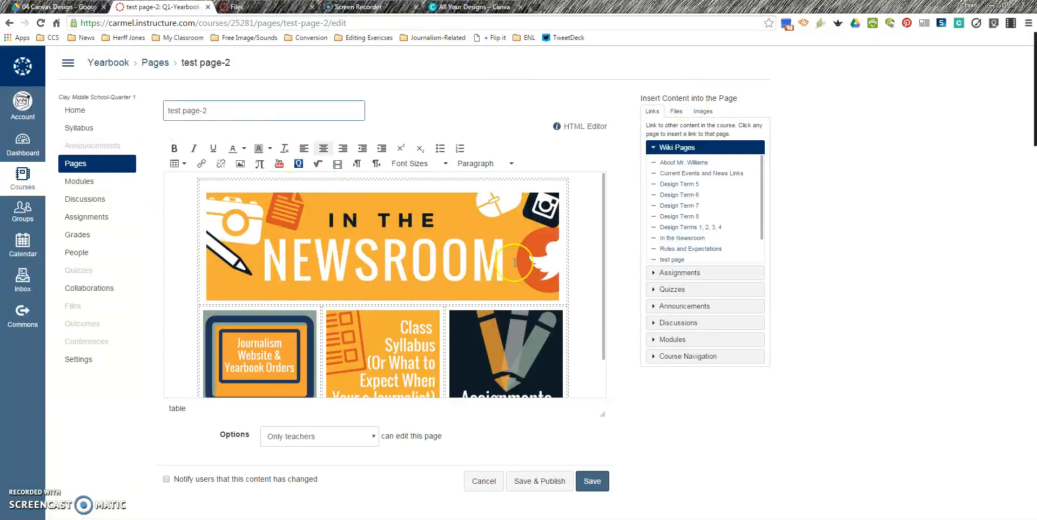
pyautogui.scroll(-1, 227, 264)
pyautogui.scroll(1, 224, 298)
pyautogui.click(232, 186)
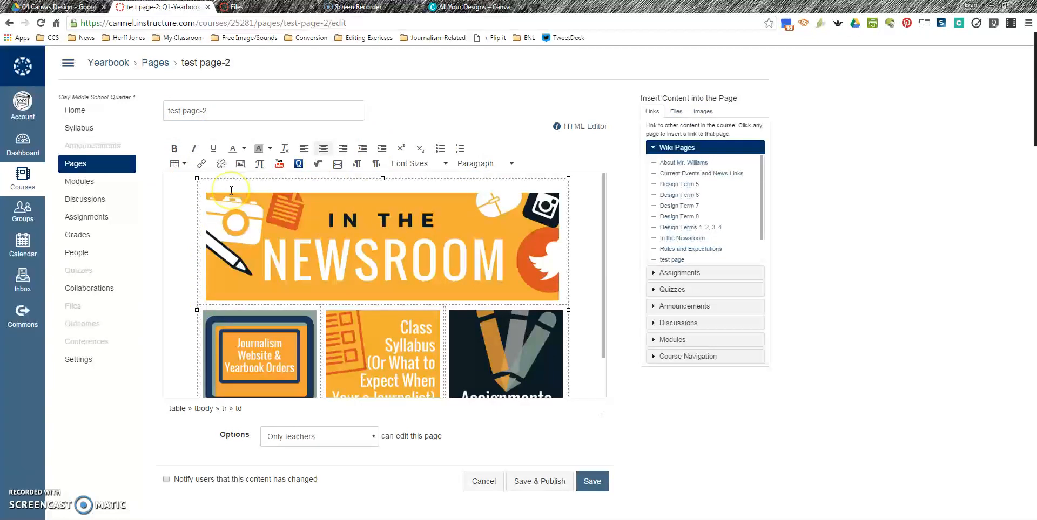
pyautogui.click(204, 222)
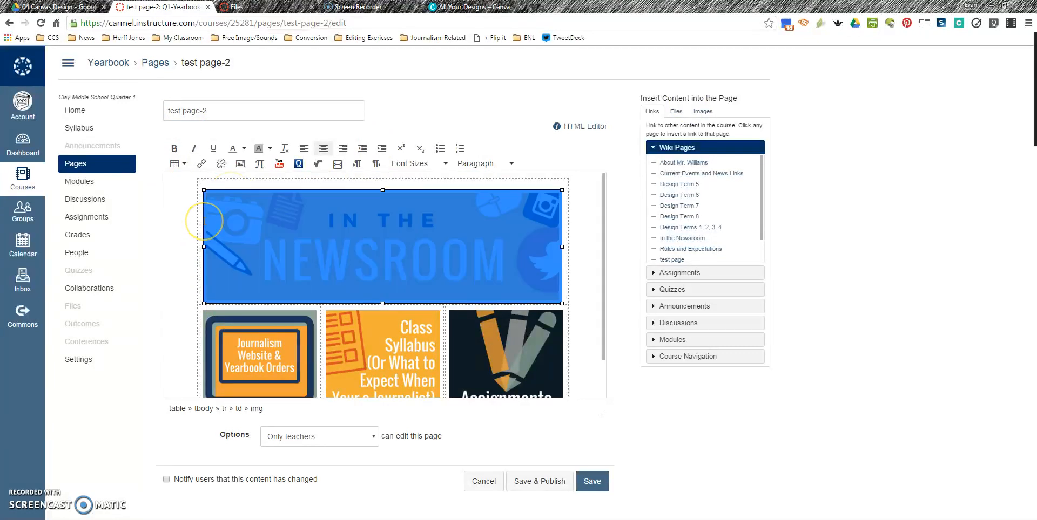
pyautogui.click(204, 221)
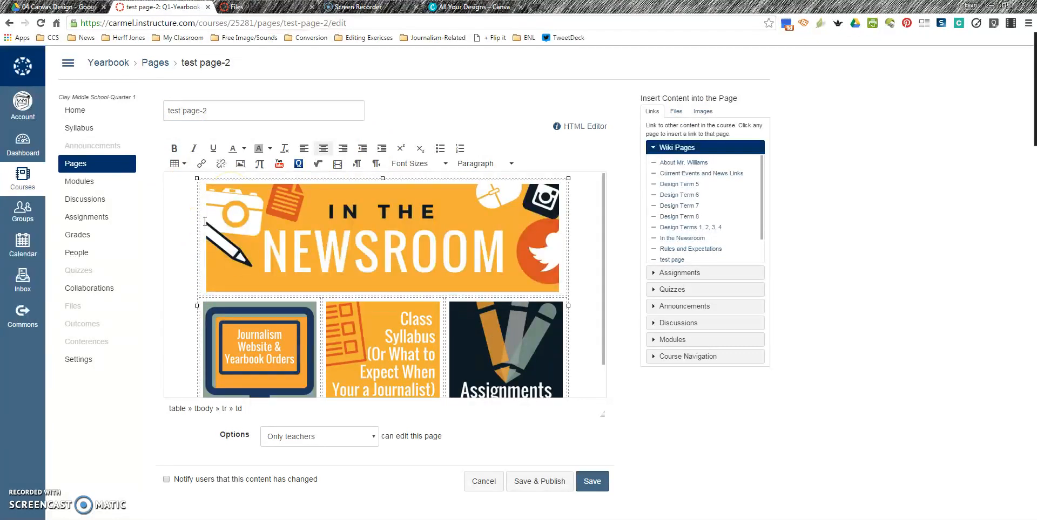
pyautogui.click(592, 482)
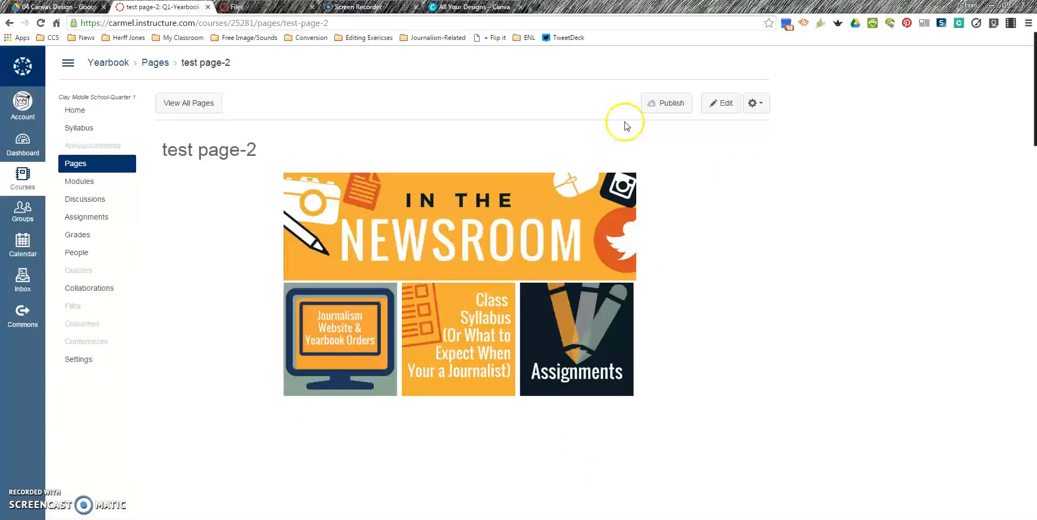
# Step: Reopen the page for editing and try to adjust the size of the Journalism Website & Yearbook Orders button slightly by hand
pyautogui.click(721, 103)
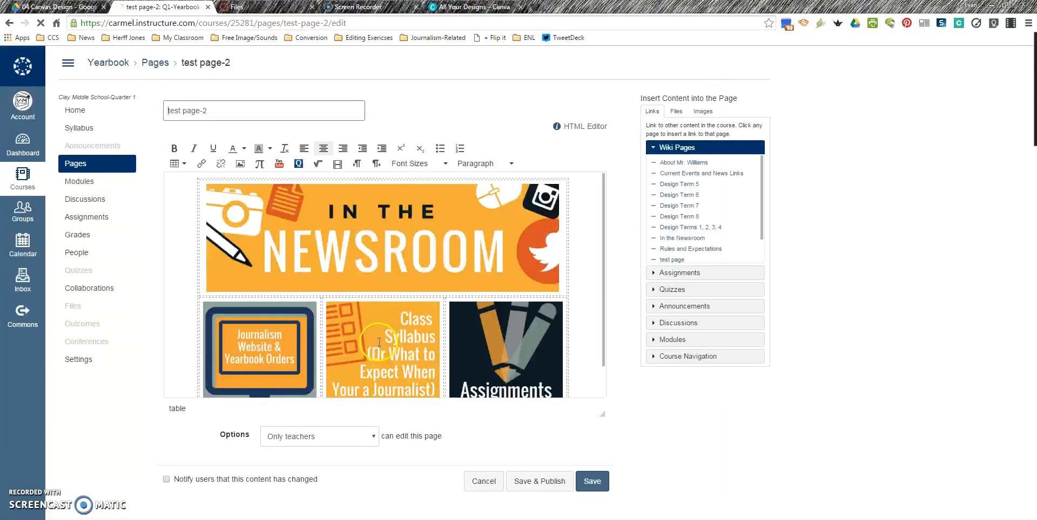
pyautogui.scroll(-1, 198, 287)
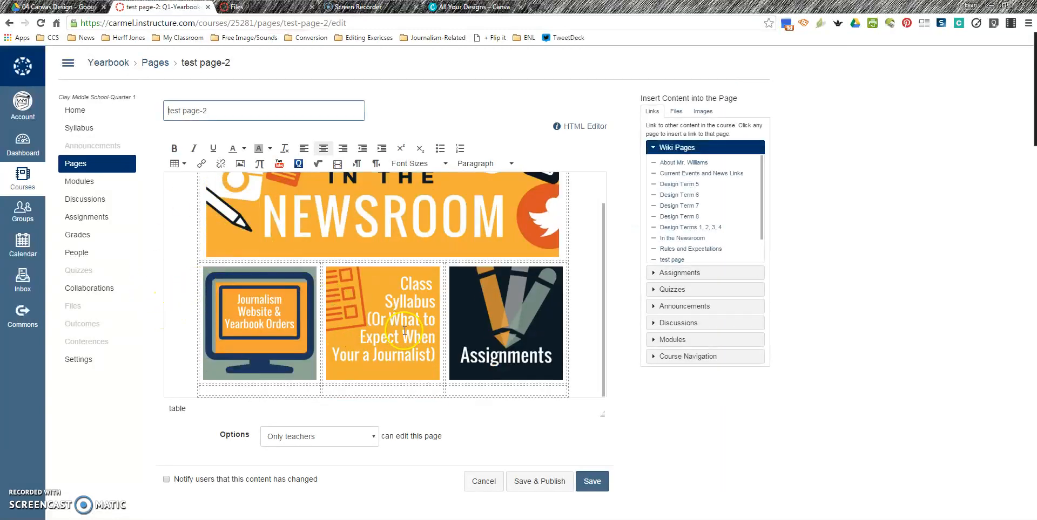
pyautogui.click(253, 321)
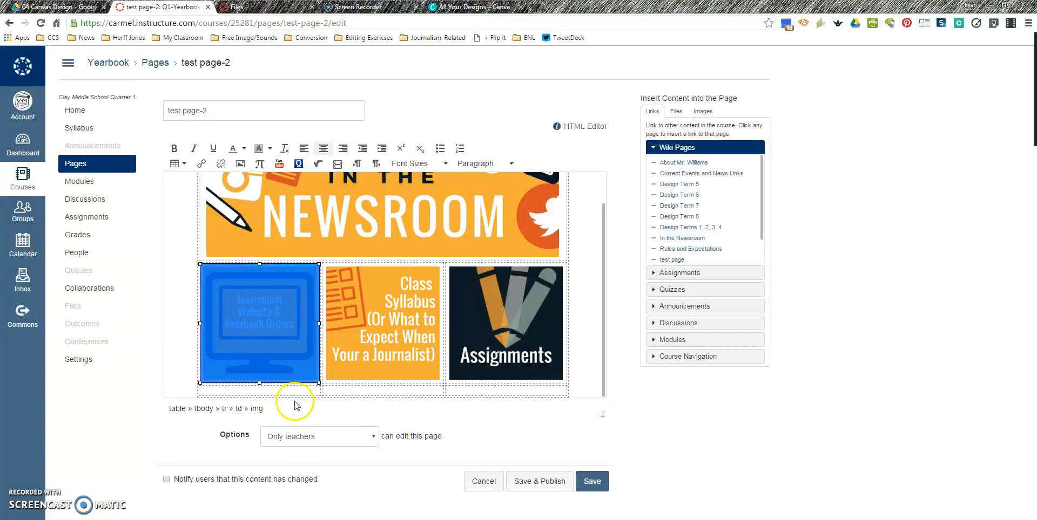
pyautogui.click(318, 383)
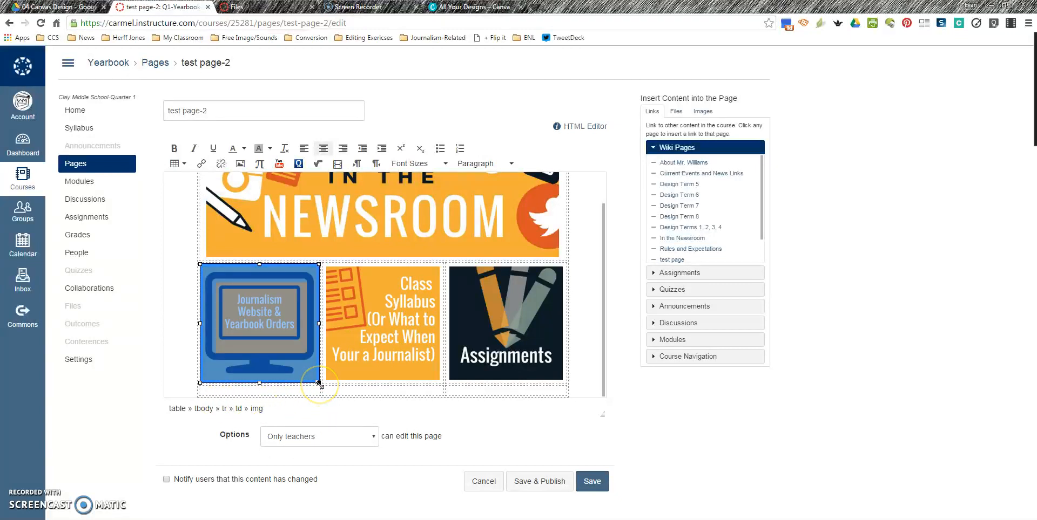
pyautogui.moveTo(318, 383); pyautogui.dragTo(316, 385)
# Step: Enlarge the Class Syllabus and Assignments buttons slightly by hand to bring the button row out to the banner's width
pyautogui.click(419, 375)
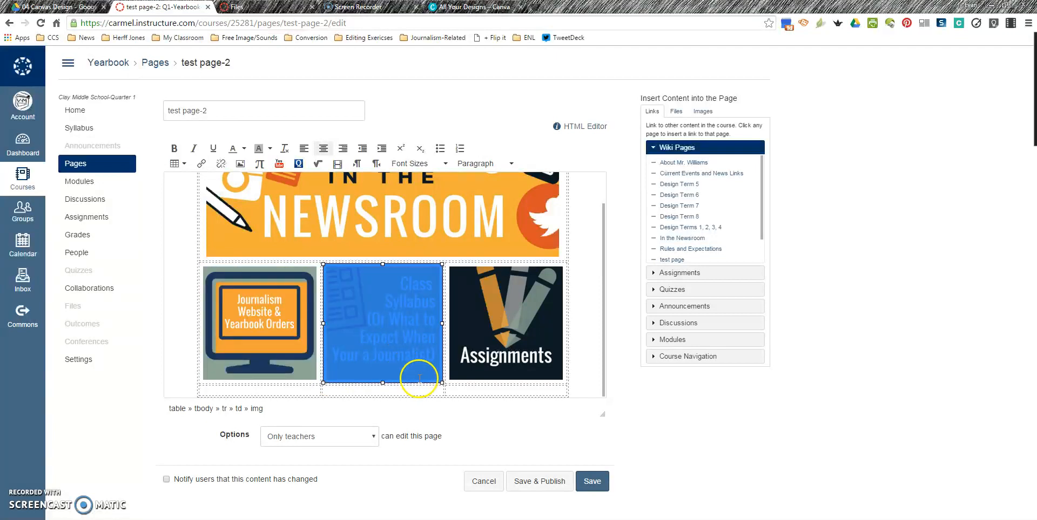
pyautogui.moveTo(440, 382); pyautogui.dragTo(443, 384)
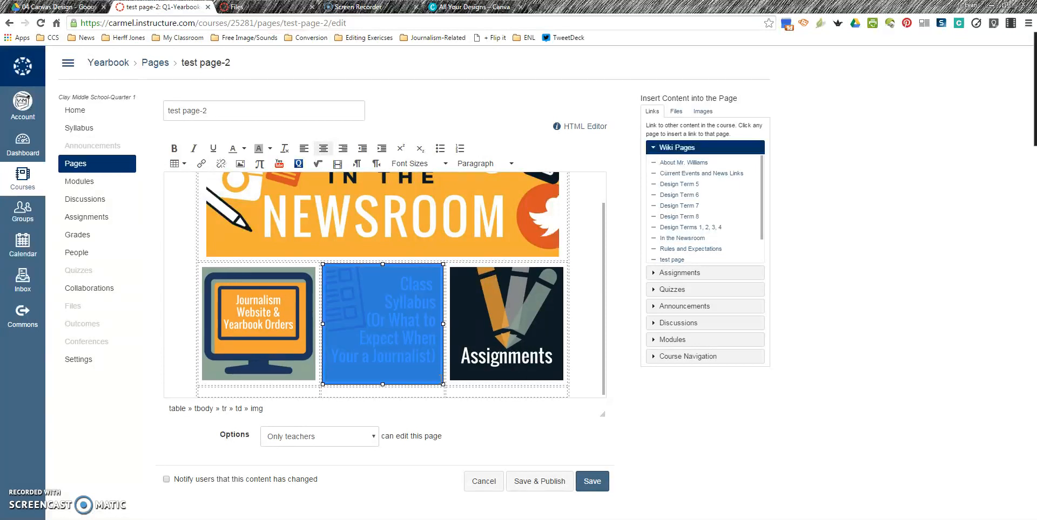
pyautogui.click(501, 342)
pyautogui.moveTo(564, 381); pyautogui.dragTo(564, 385)
pyautogui.moveTo(563, 385); pyautogui.dragTo(566, 385)
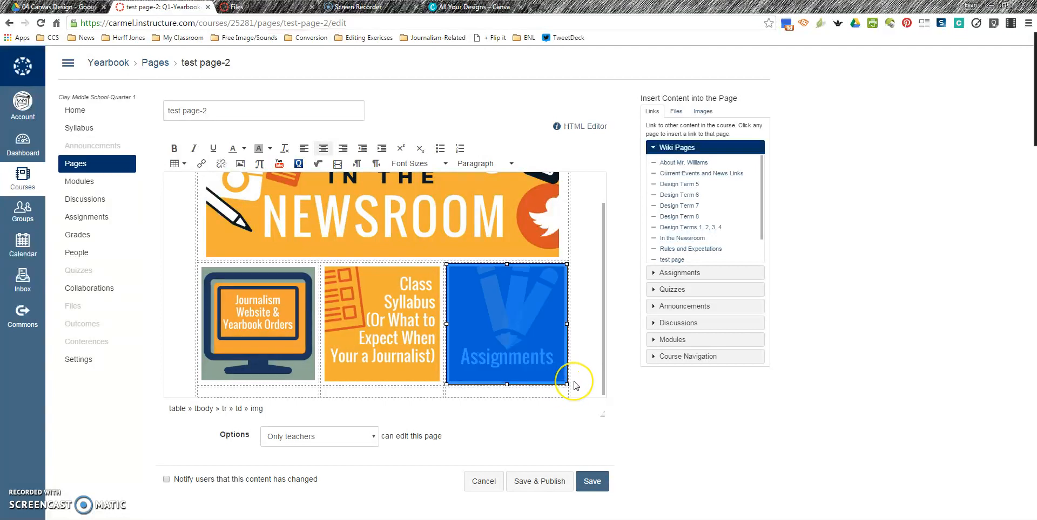
pyautogui.scroll(1, 567, 378)
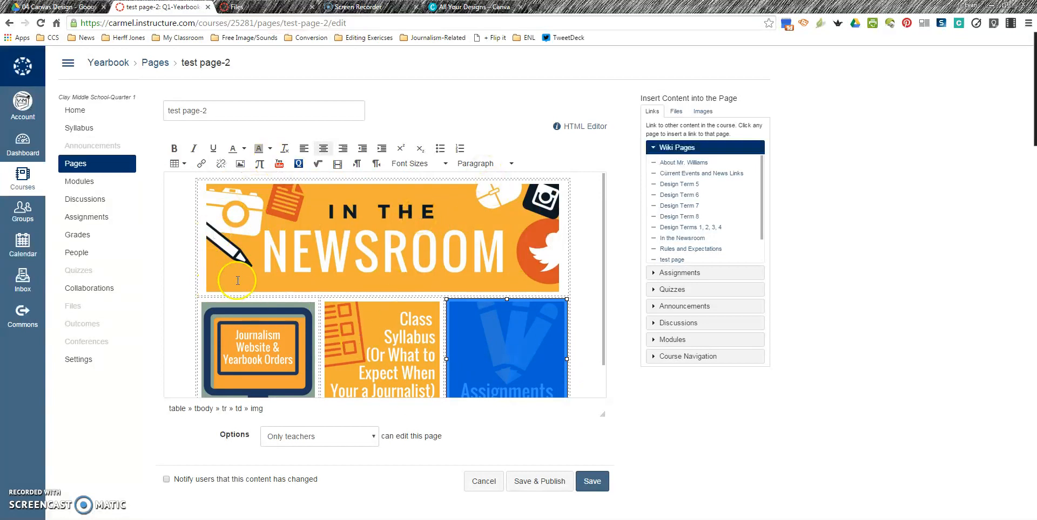
pyautogui.scroll(-1, 387, 388)
pyautogui.scroll(1, 387, 391)
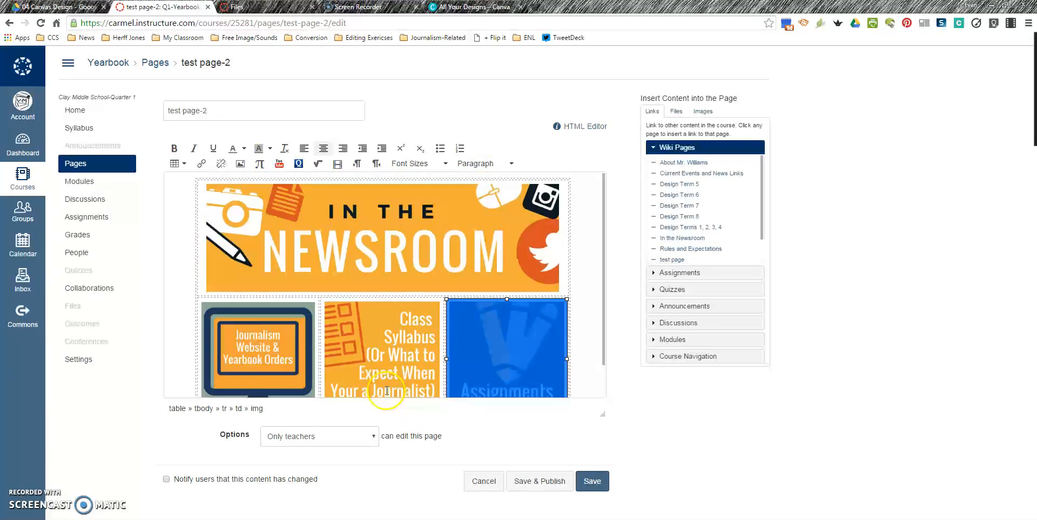